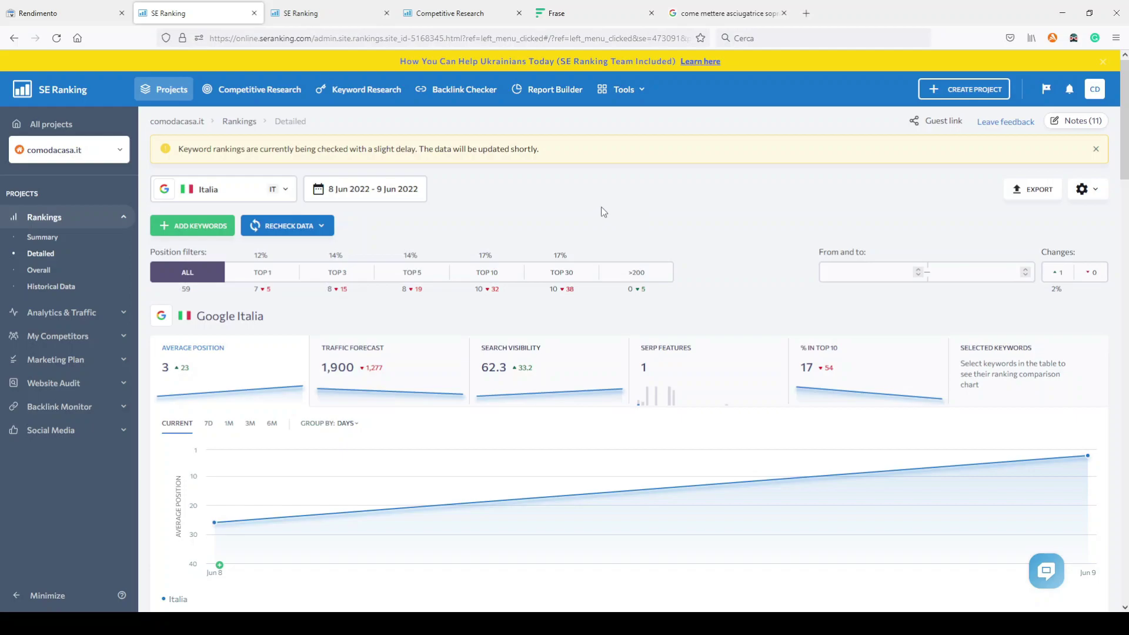
Review the Google Italia ranking metrics, average position chart and first keyword table rows for comodacasa.it
scroll(601, 207, down, 2)
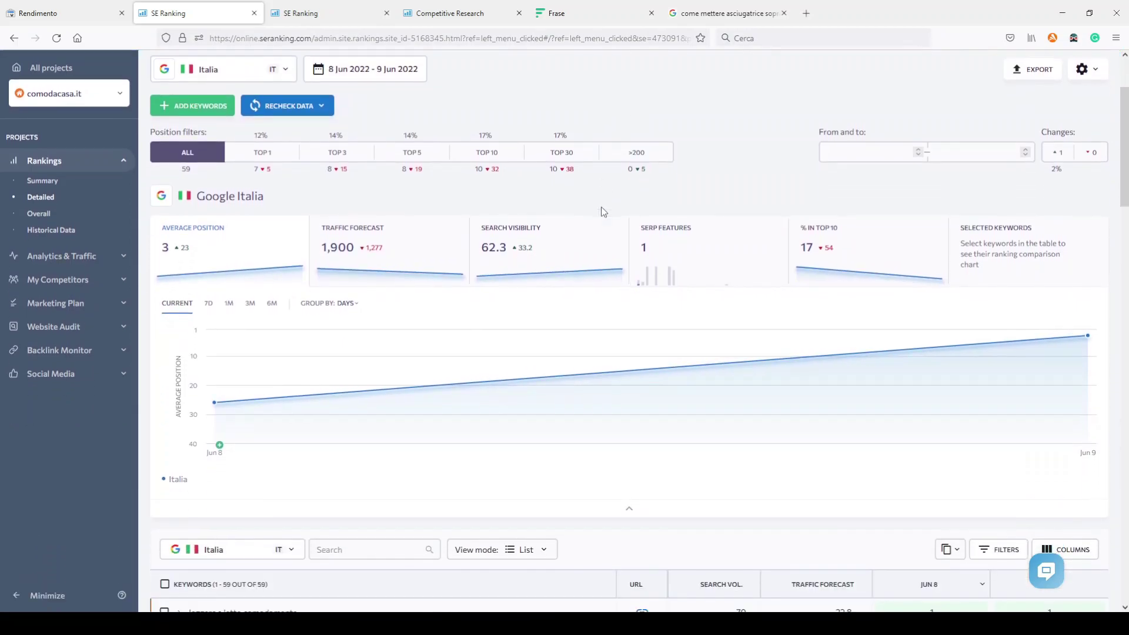
scroll(601, 207, up, 2)
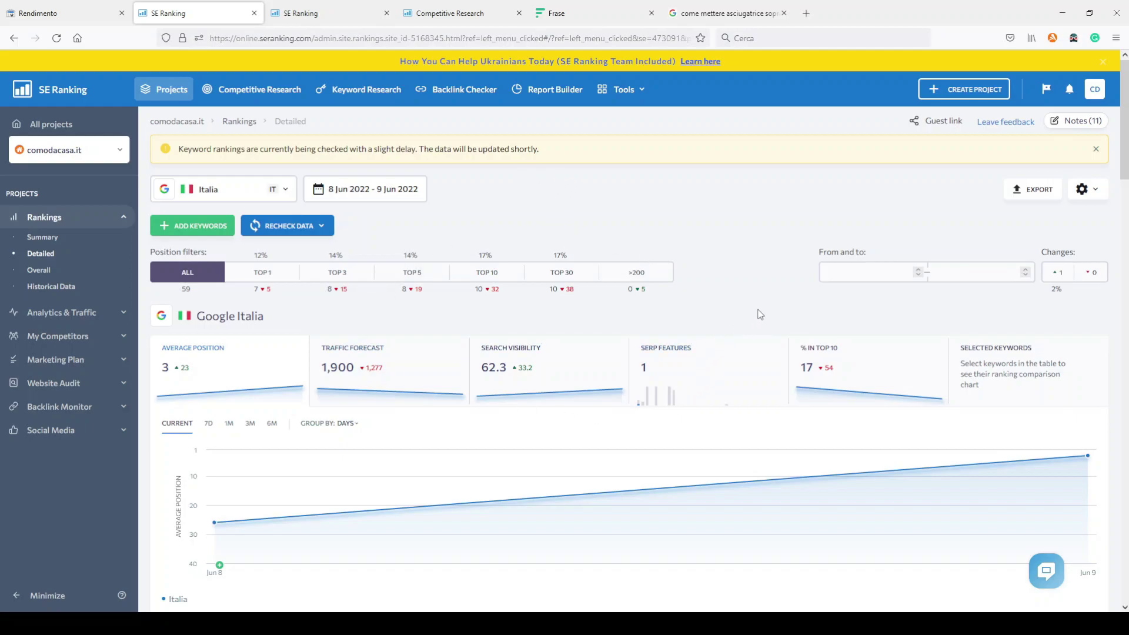
scroll(736, 292, down, 1)
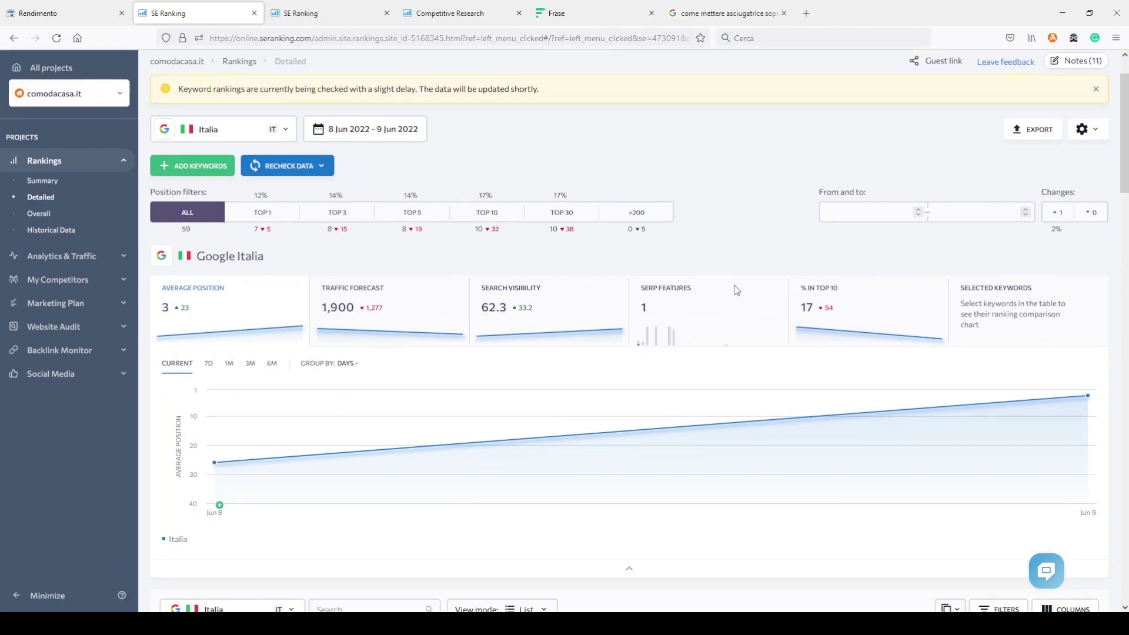
scroll(736, 290, up, 1)
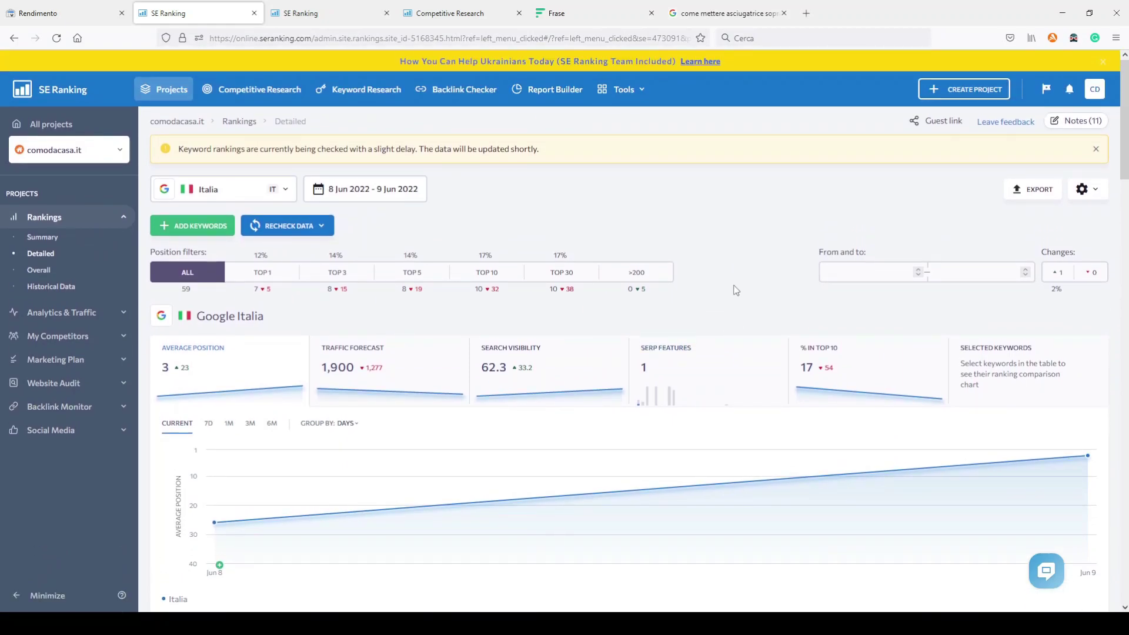
scroll(736, 290, down, 7)
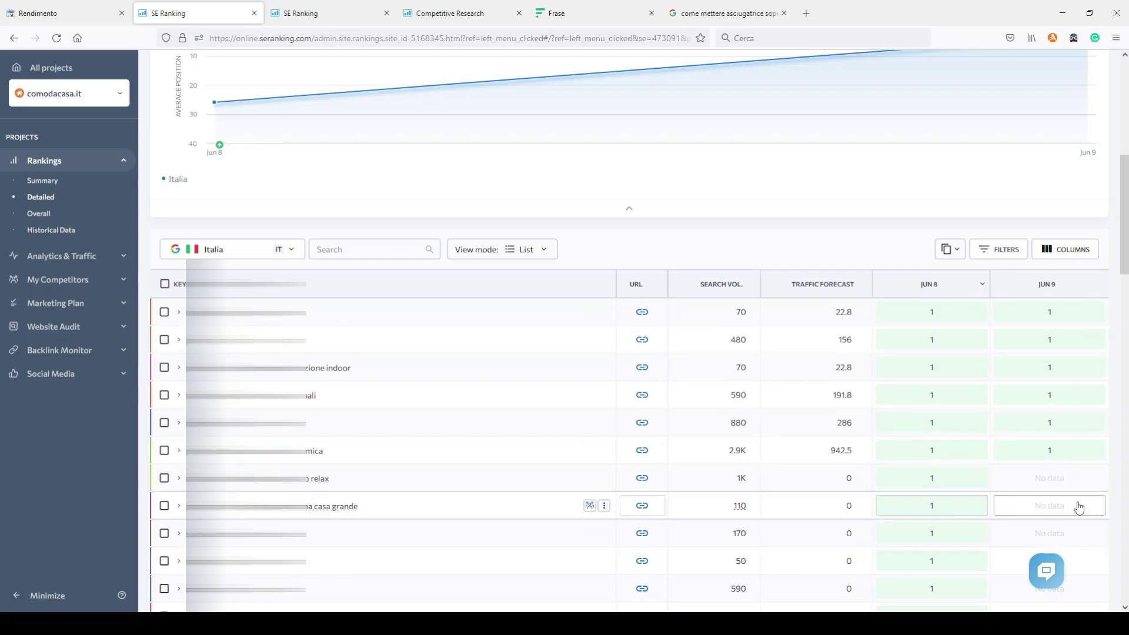
scroll(1125, 324, down, 7)
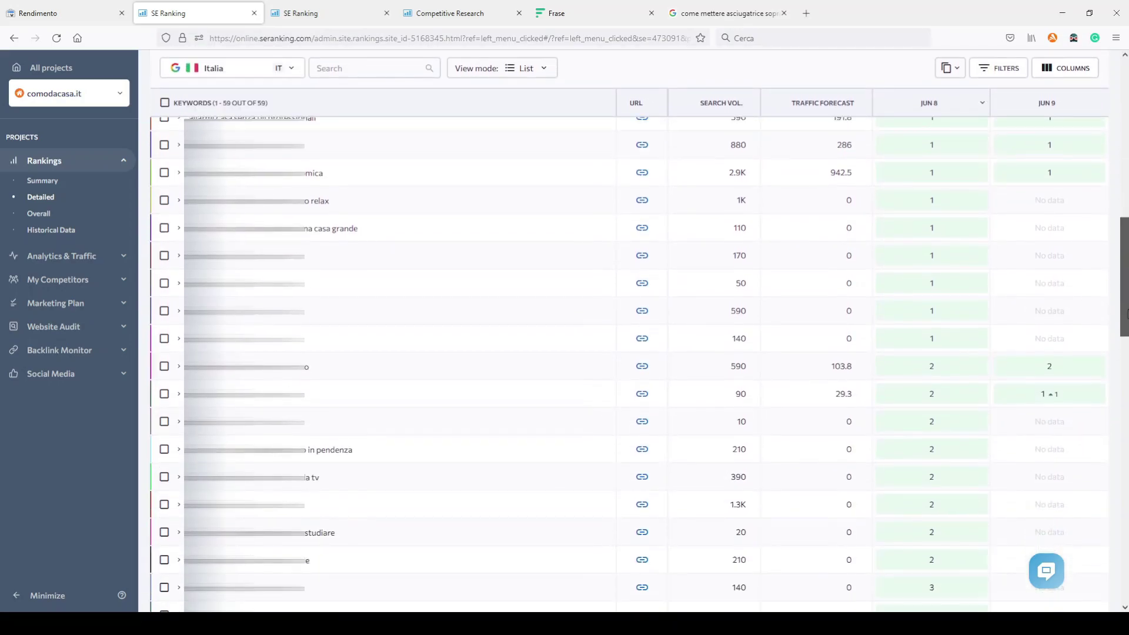
scroll(392, 538, up, 8)
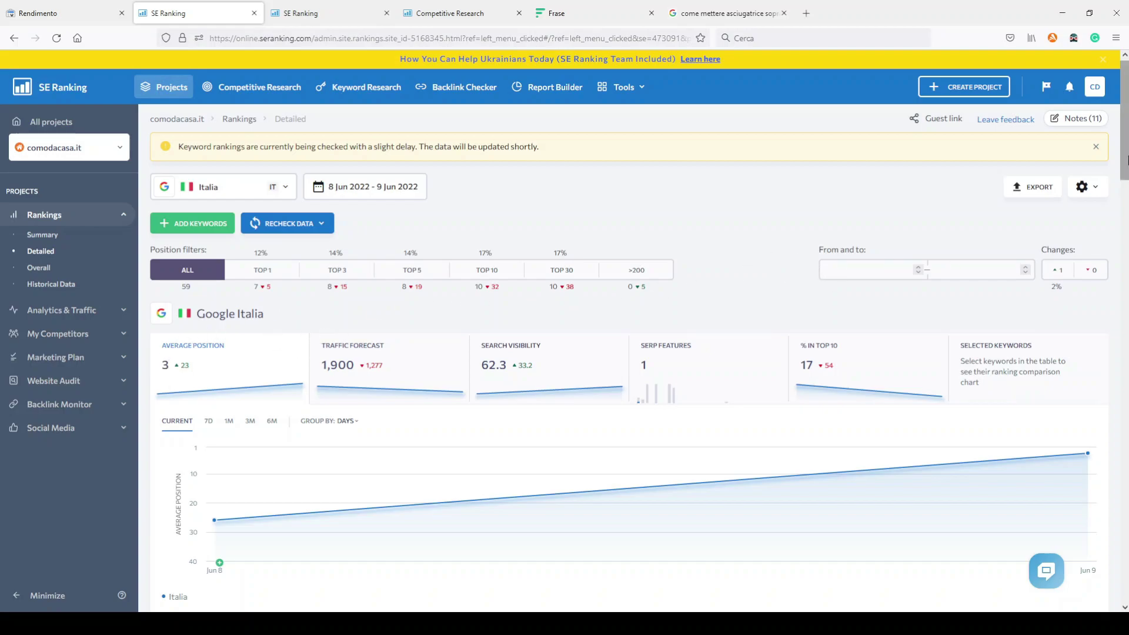
Examine the keyword table down to the lowest rankings, looking for keywords positioned beyond the top 10 on June 8
scroll(1126, 180, down, 2)
scroll(1126, 179, down, 5)
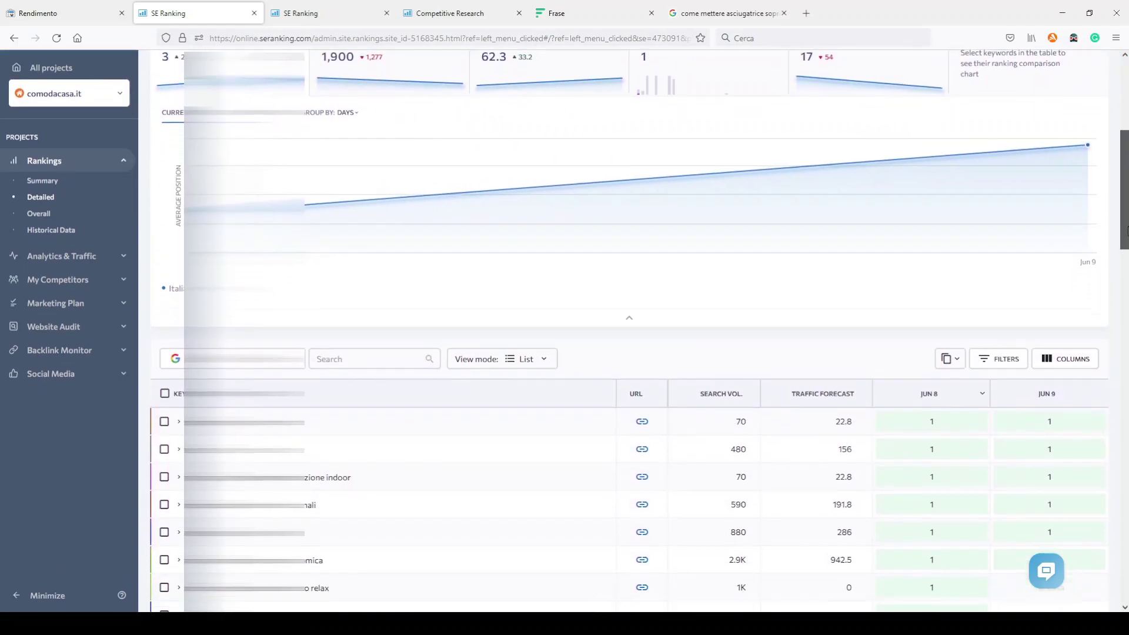
scroll(1127, 180, down, 2)
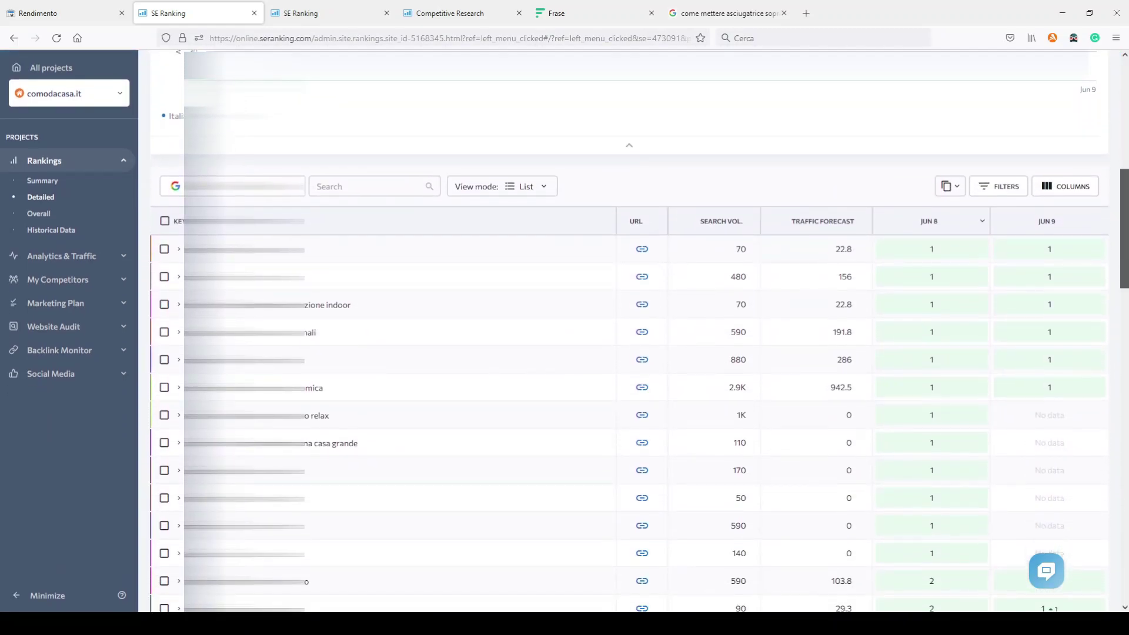
scroll(639, 331, down, 1)
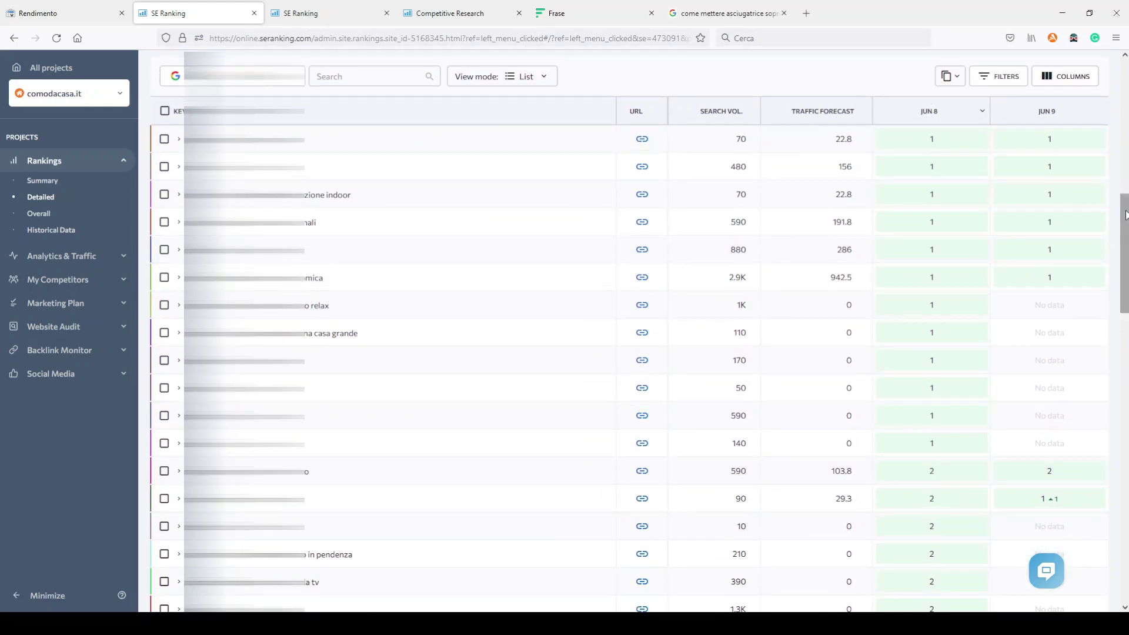
scroll(1126, 233, down, 1)
drag(1126, 233, 1126, 402)
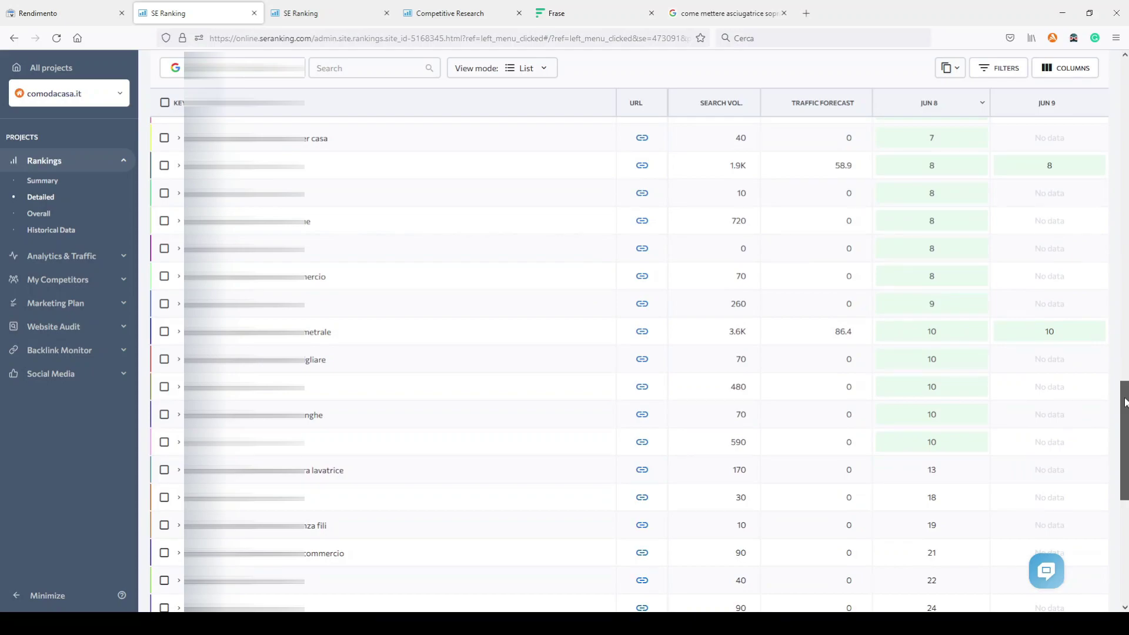
drag(1126, 403, 1126, 412)
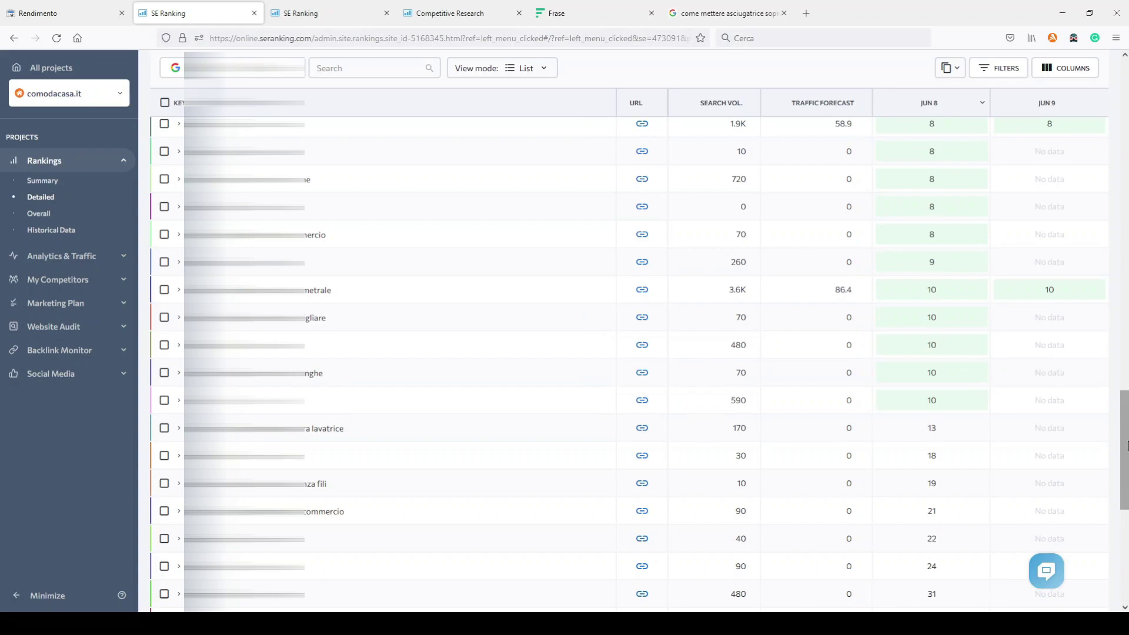
drag(1125, 436, 1125, 481)
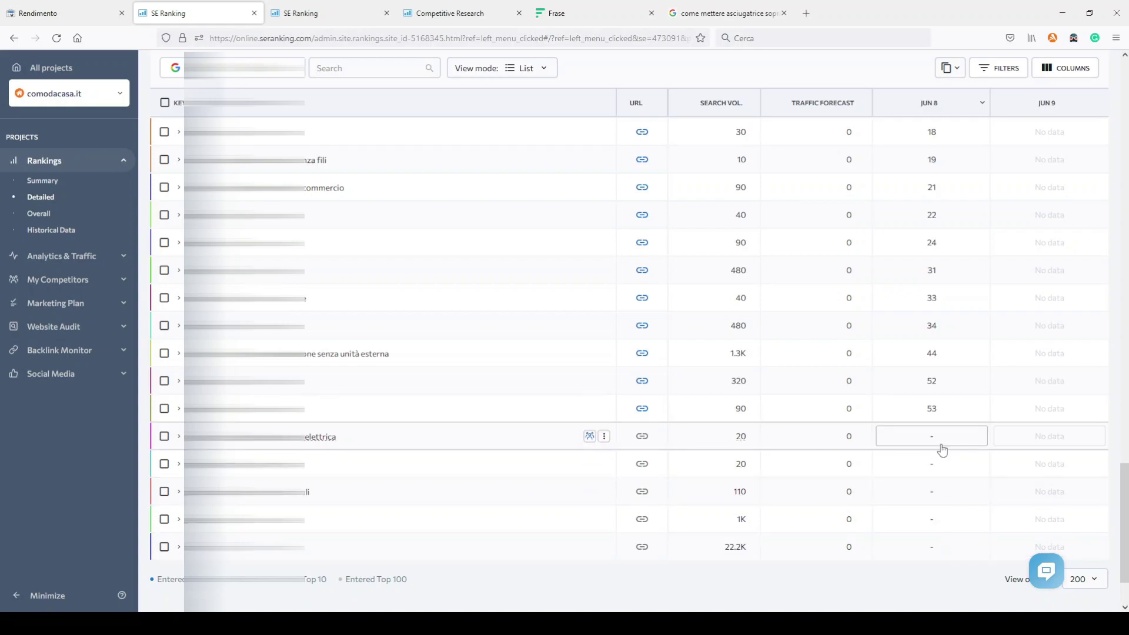
drag(1127, 518, 1127, 500)
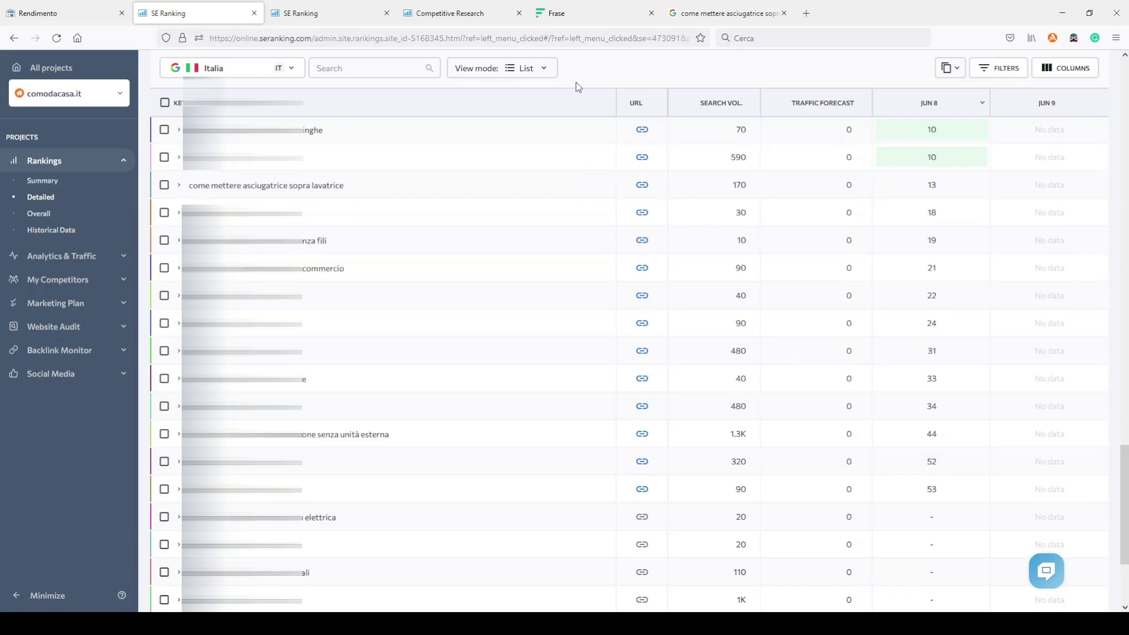
Switch to the Google results for "come mettere asciugatrice sopra lavatrice", check the competing listings and return to SE Ranking
click(713, 16)
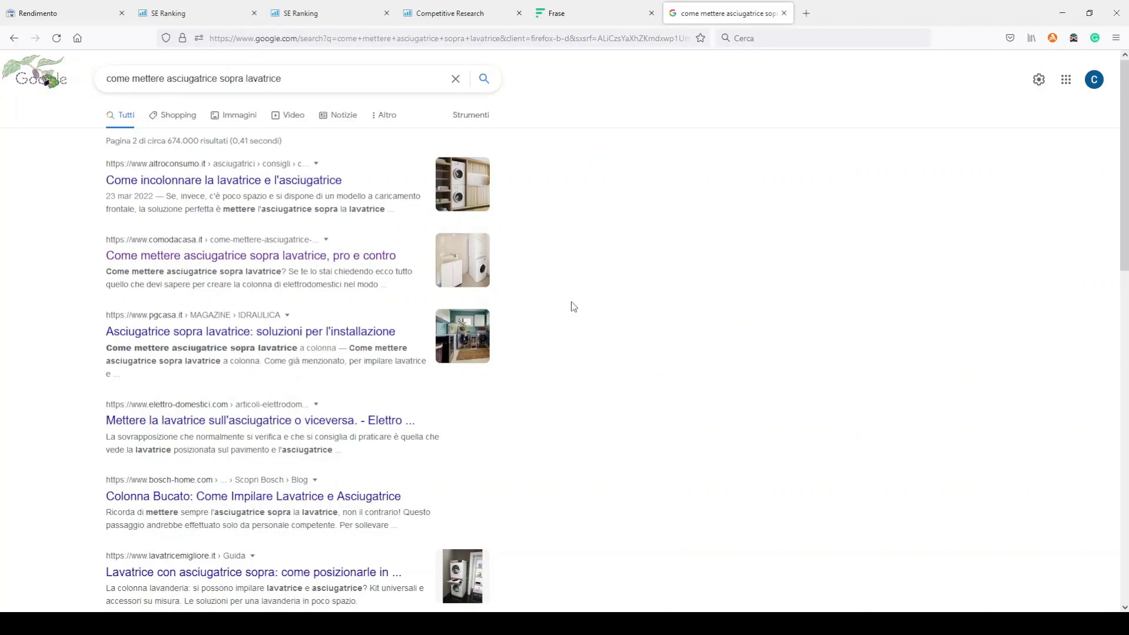
scroll(600, 425, down, 15)
click(253, 520)
click(166, 12)
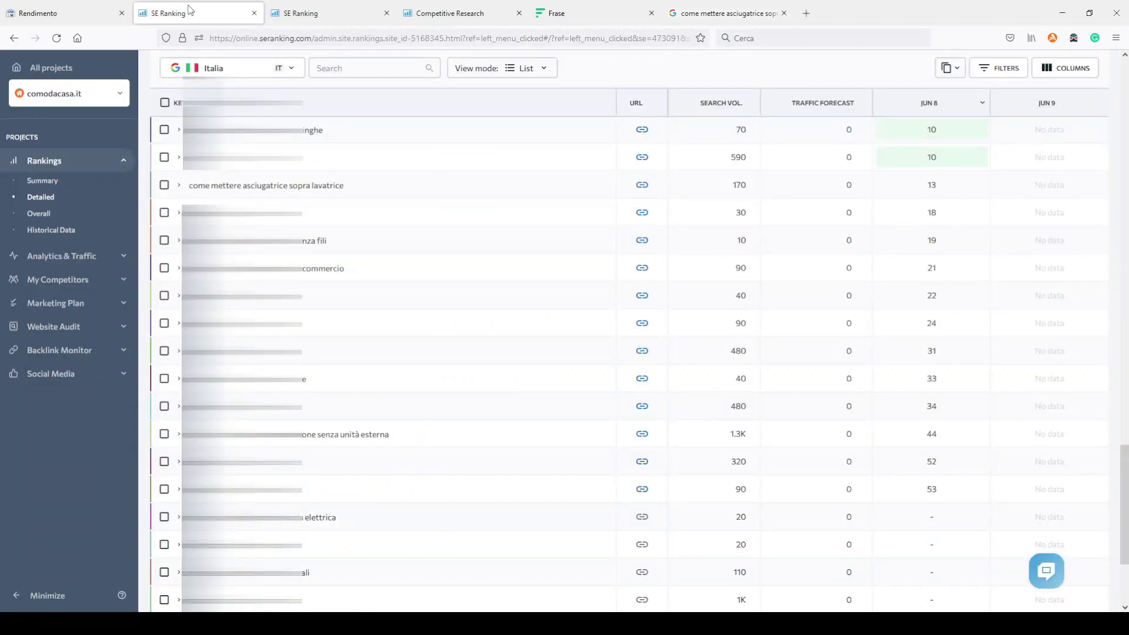
Switch to Google Search Console and examine the page's performance chart and its queries' clicks, impressions, CTR and positions for the last 3 months
click(55, 14)
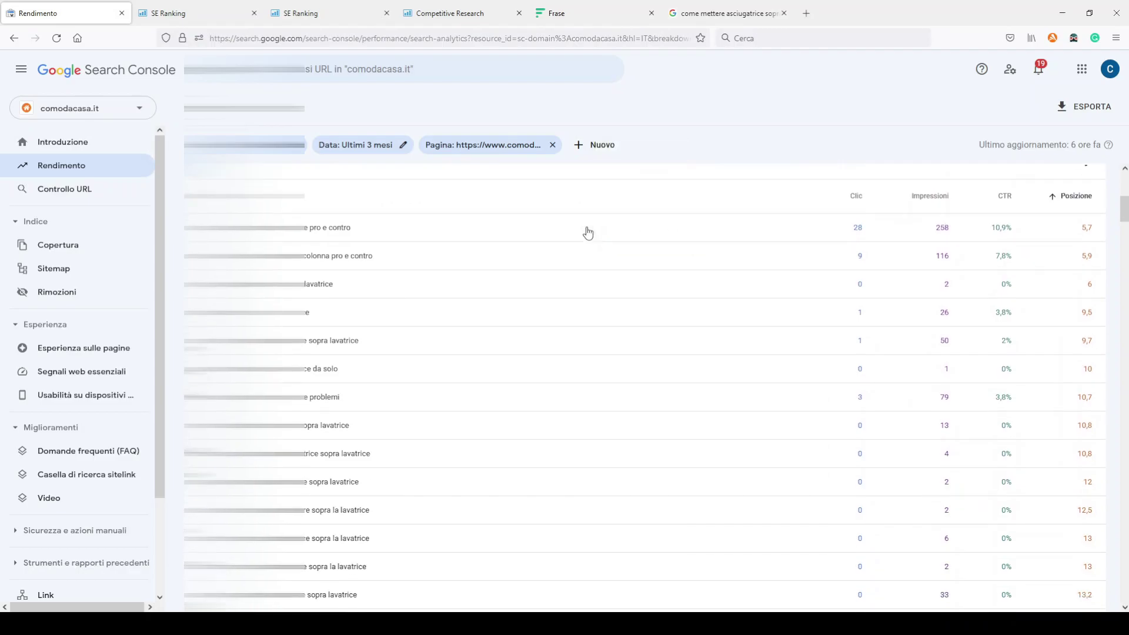
scroll(588, 234, down, 1)
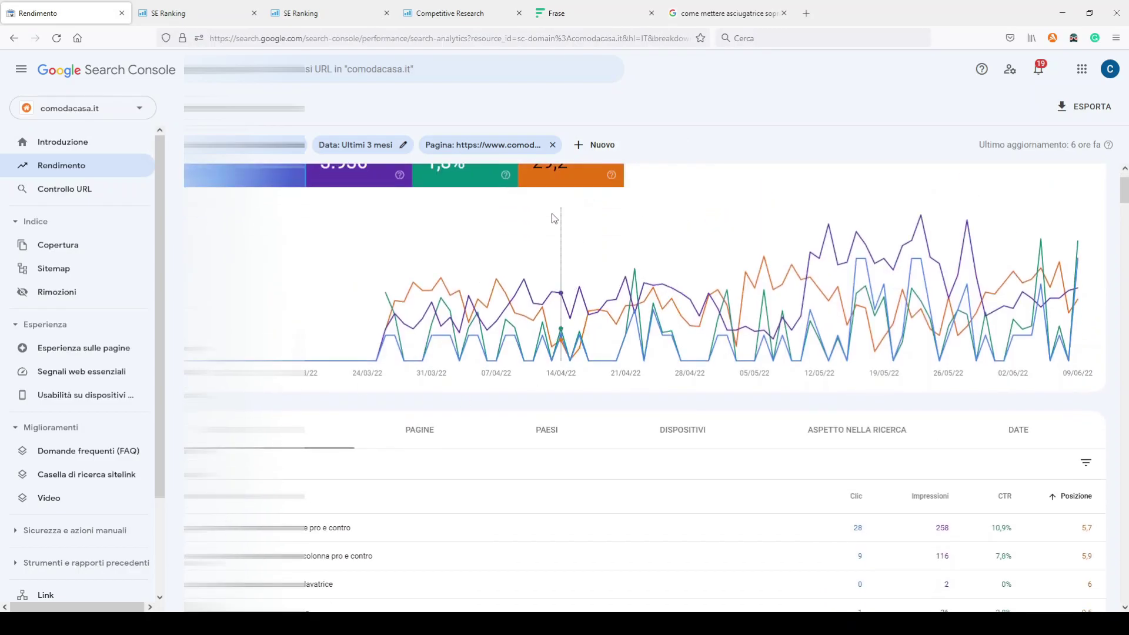
scroll(658, 273, down, 1)
mouse_move(659, 273)
scroll(658, 273, down, 2)
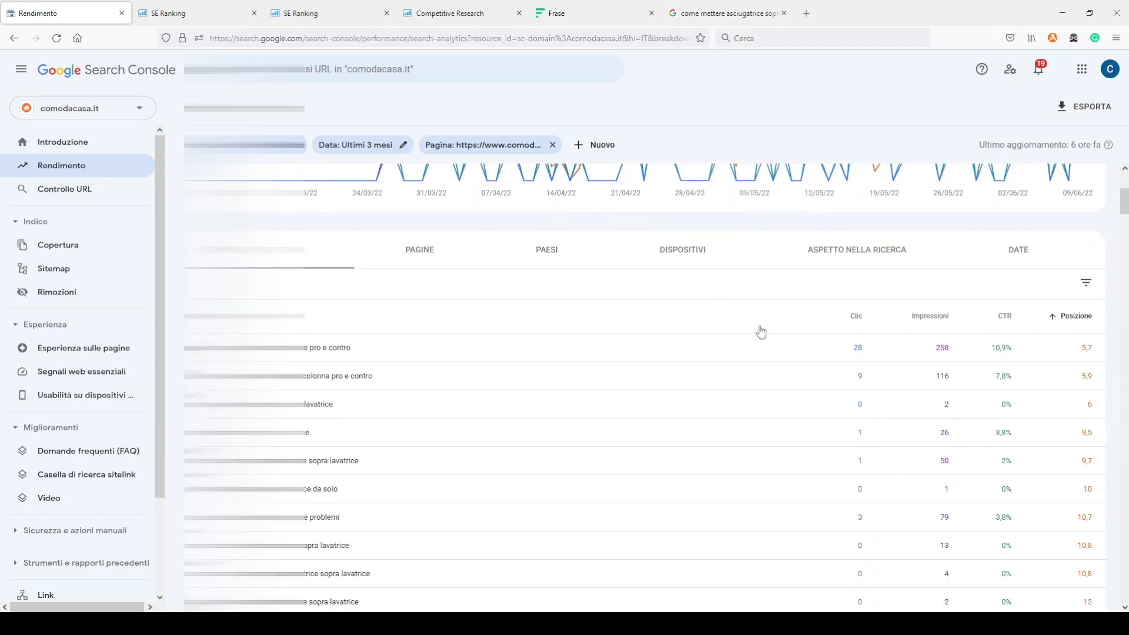
scroll(588, 329, down, 5)
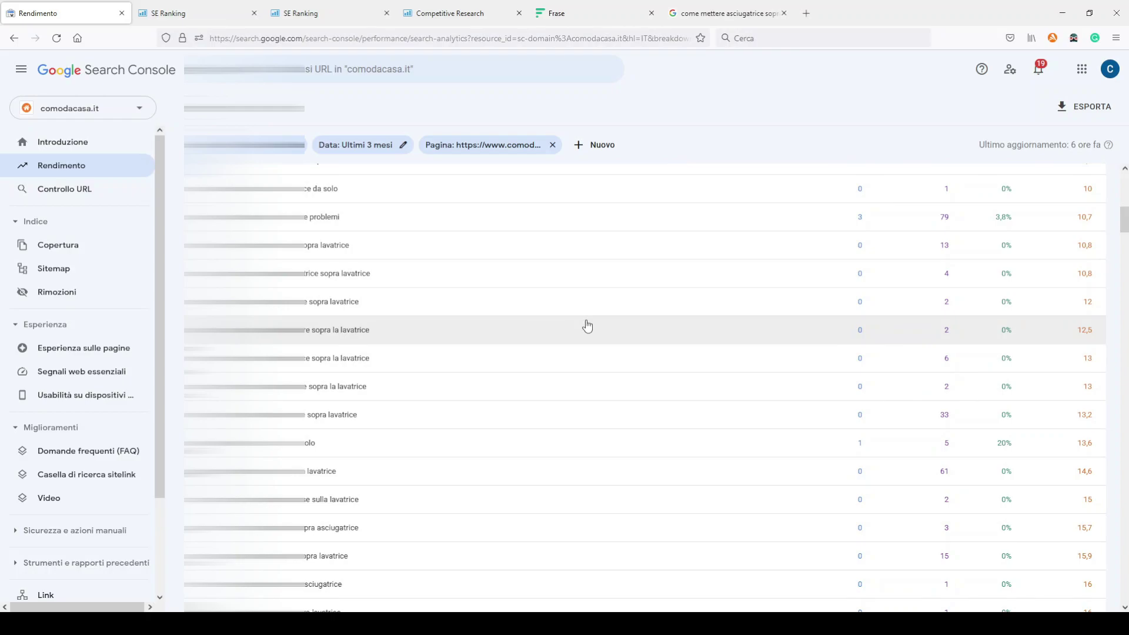
scroll(588, 327, down, 10)
scroll(588, 327, down, 8)
scroll(587, 326, down, 5)
scroll(591, 325, up, 8)
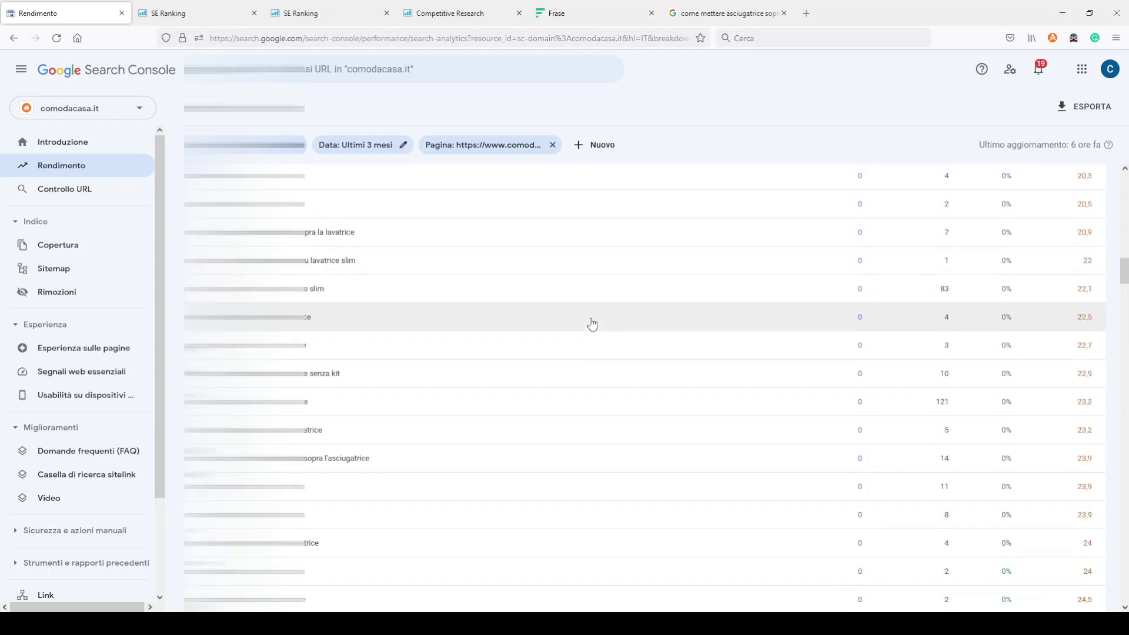
scroll(592, 324, up, 15)
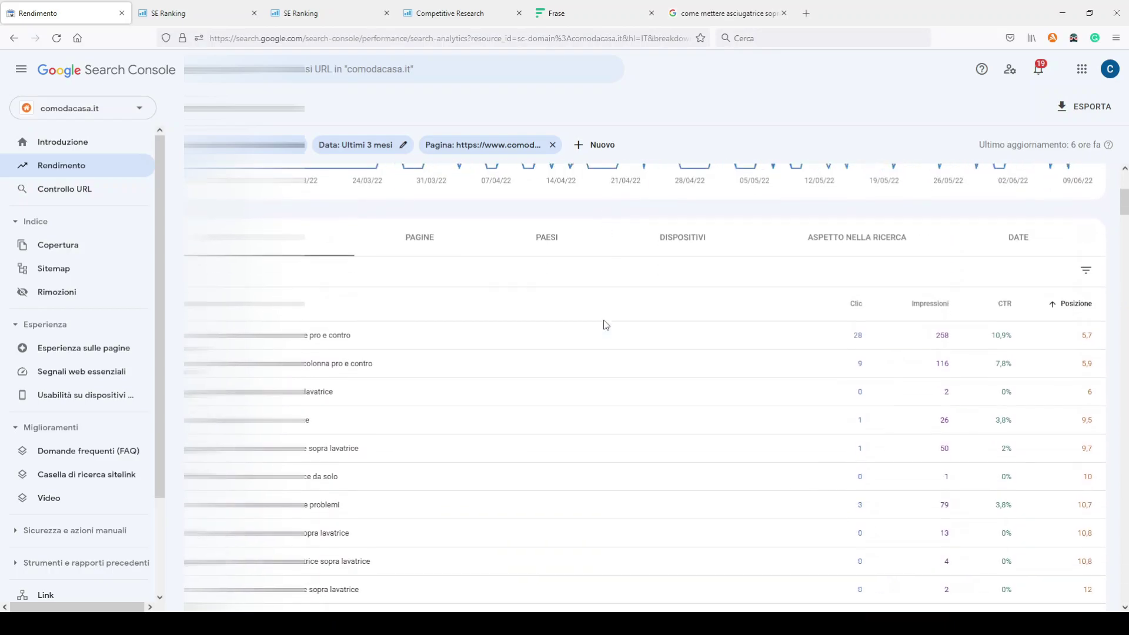
scroll(606, 325, down, 3)
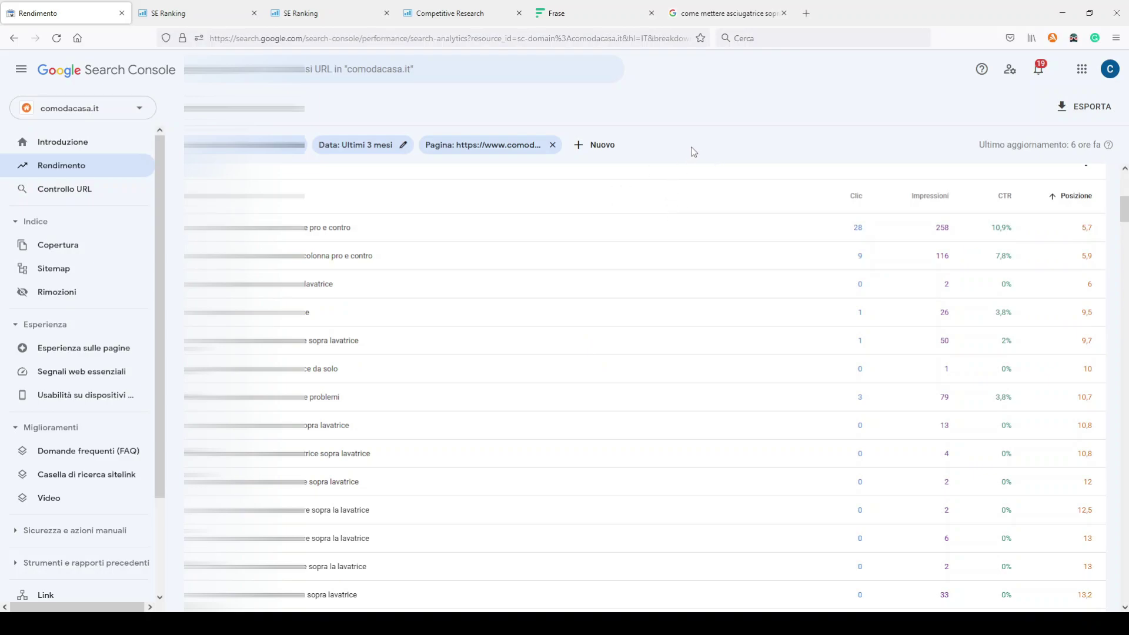
Return to the SE Ranking keyword table and open SERP Competitors for "come mettere asciugatrice sopra lavatrice"
click(183, 17)
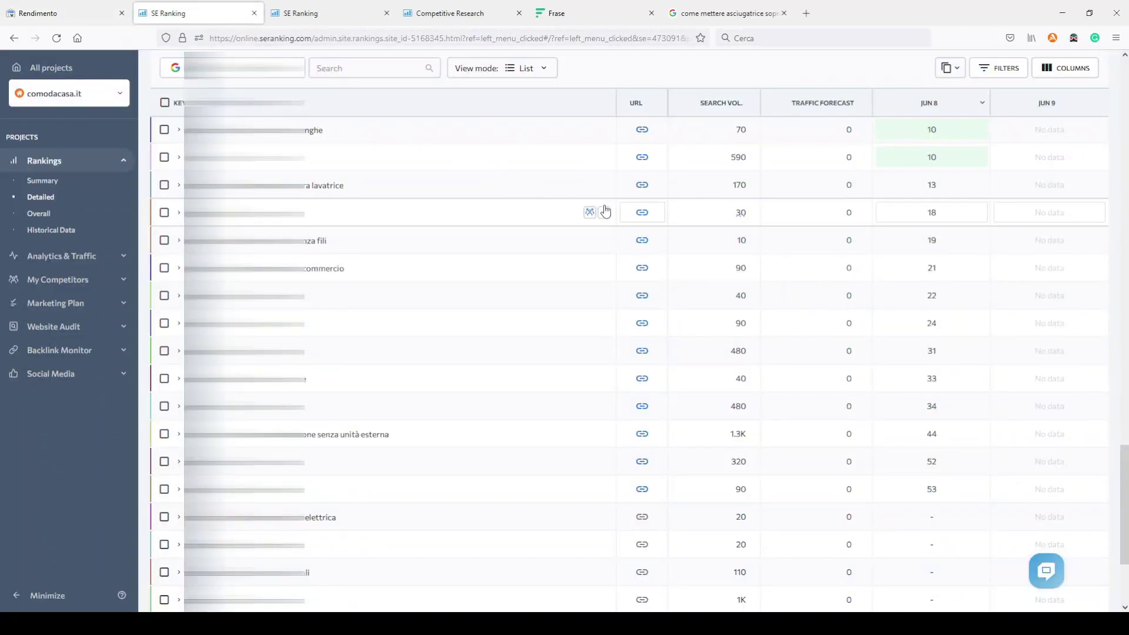
scroll(600, 212, up, 8)
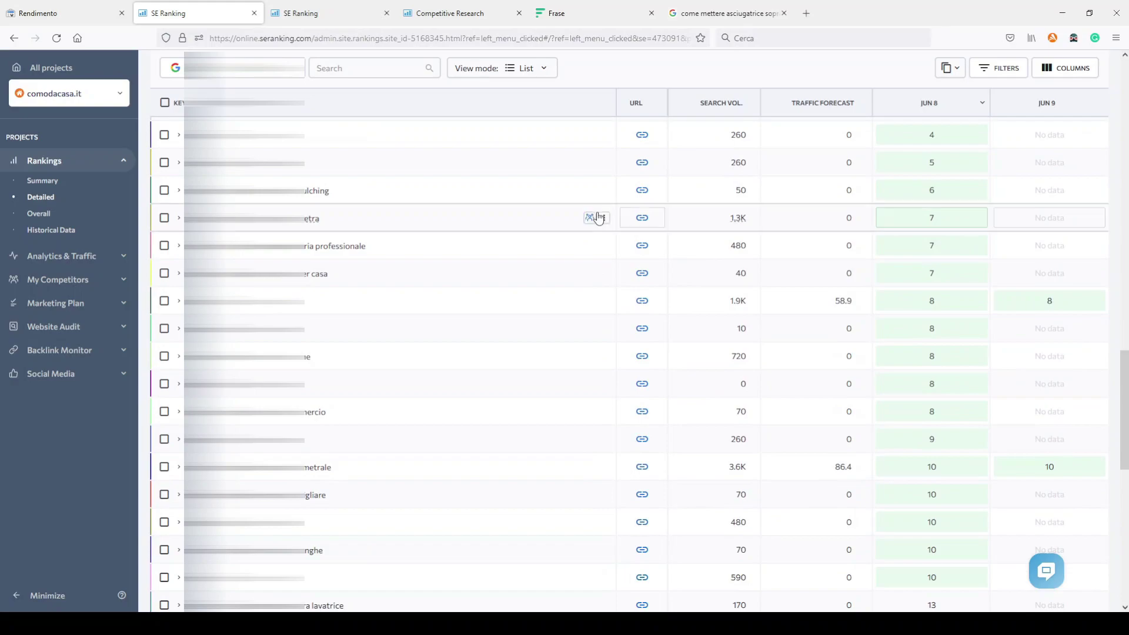
scroll(600, 217, up, 8)
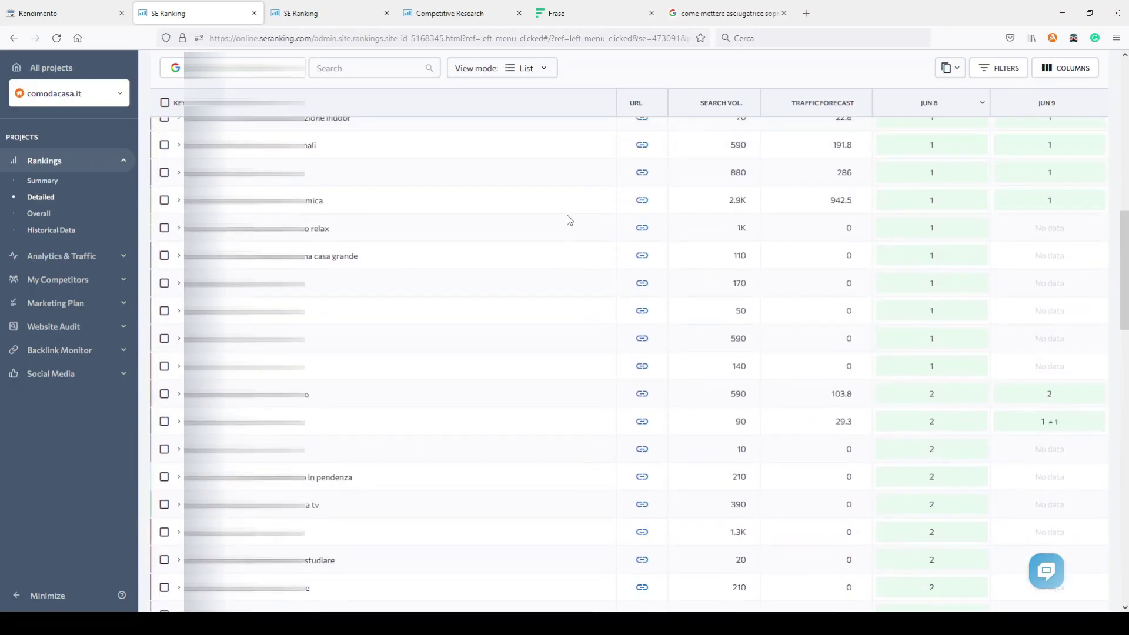
scroll(570, 221, up, 1)
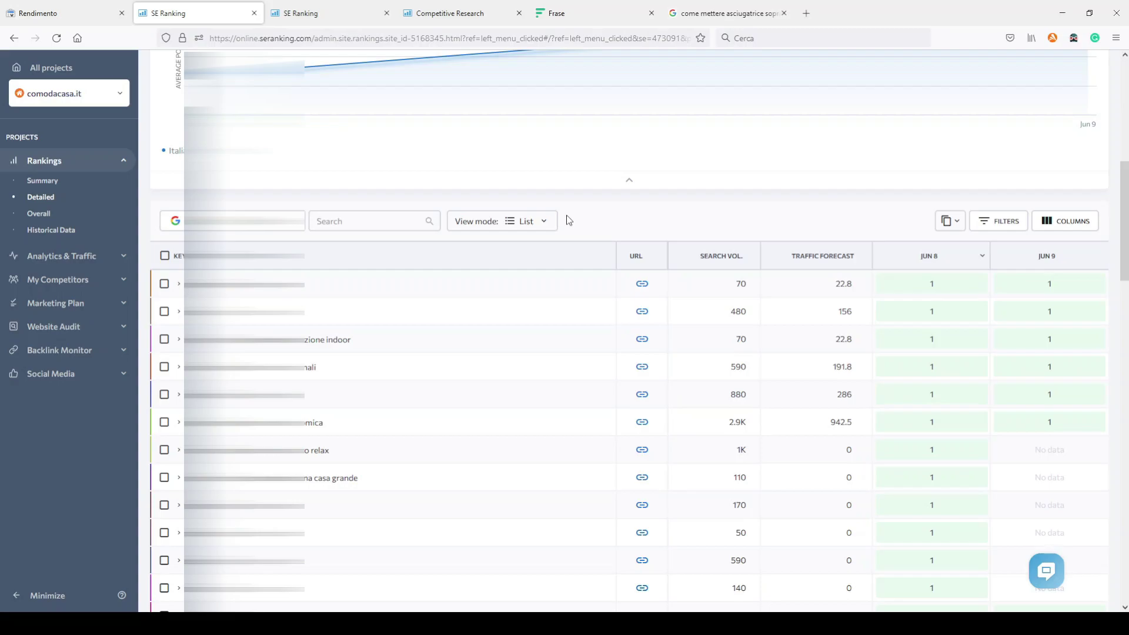
scroll(568, 221, down, 20)
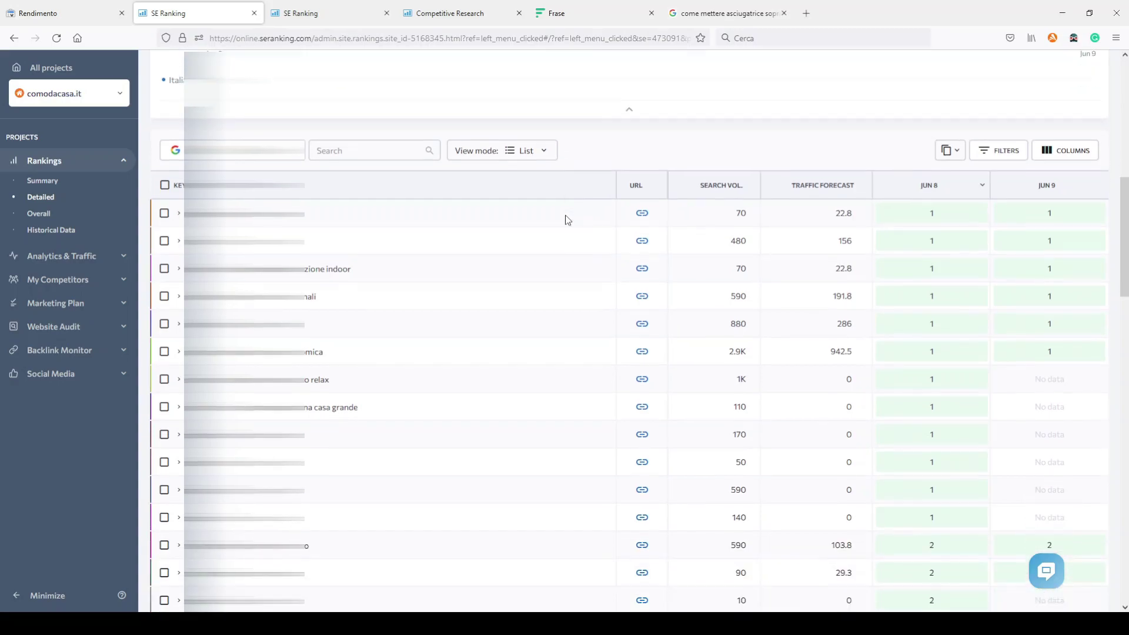
scroll(566, 220, down, 3)
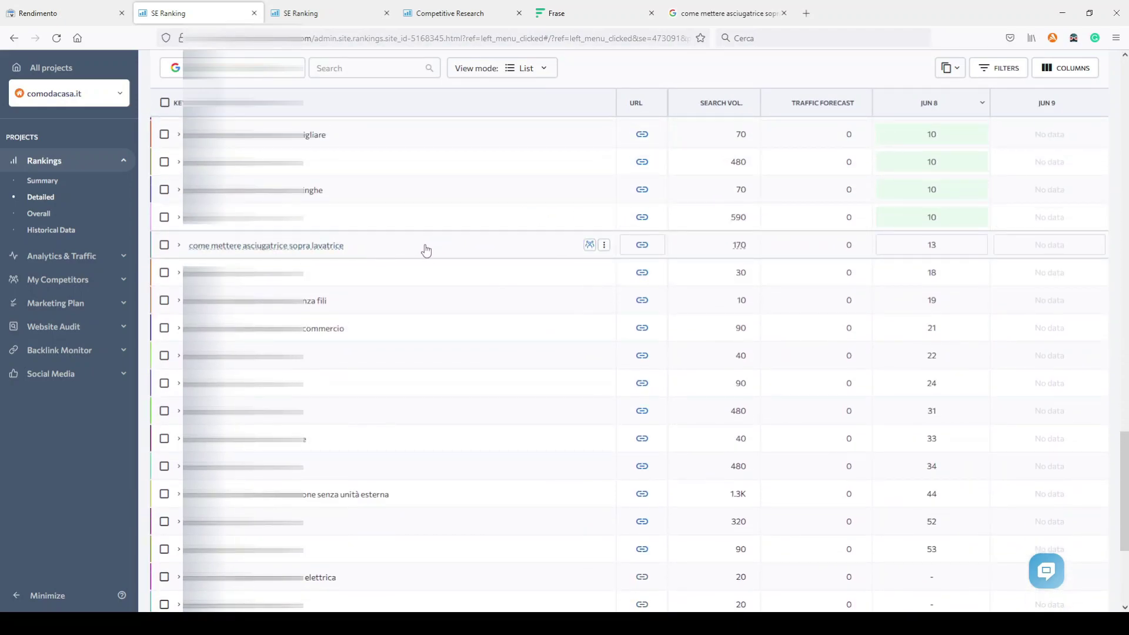
click(605, 246)
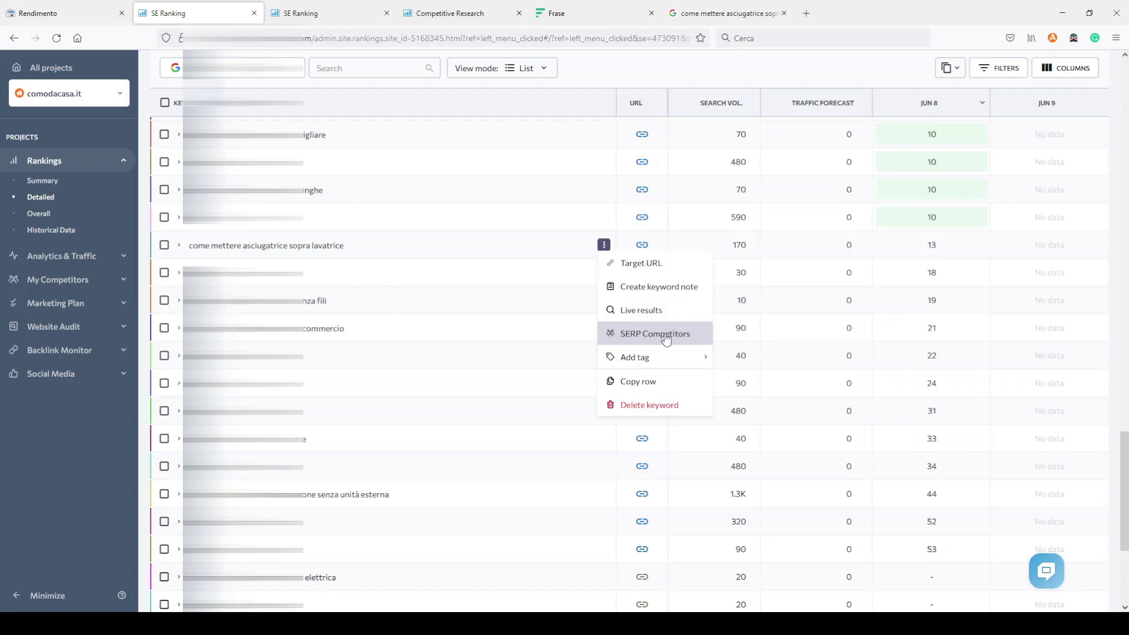
middle_click(647, 336)
click(305, 13)
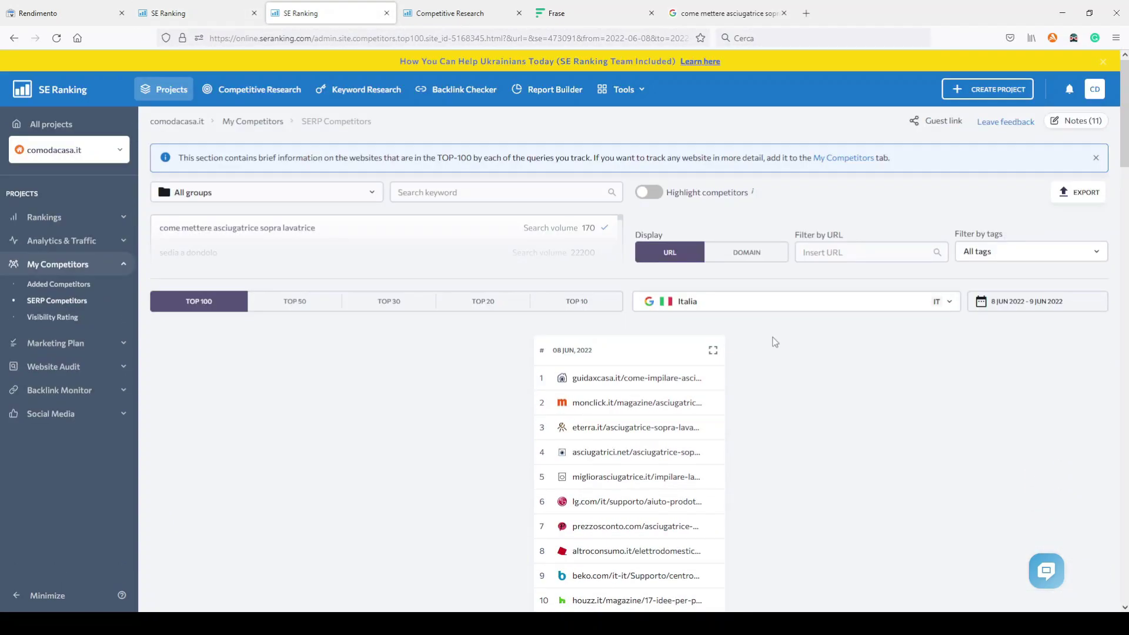
Check the research option for the comodacasa.it result among the SERP competitors, and examine that URL's organic keywords in Competitive Research
scroll(775, 342, down, 3)
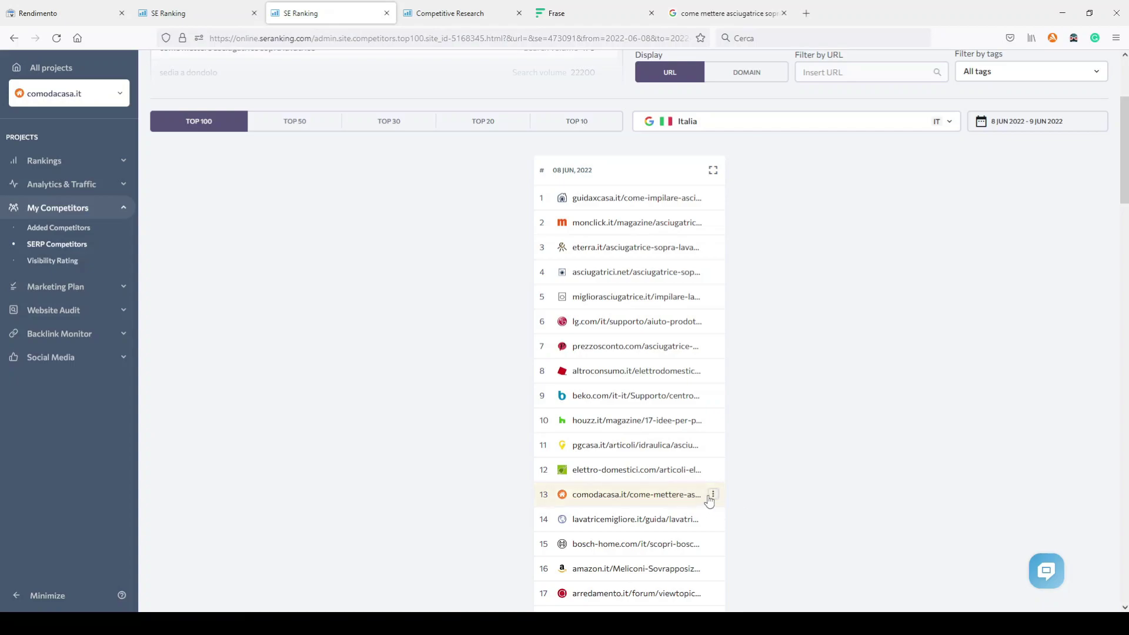
click(714, 495)
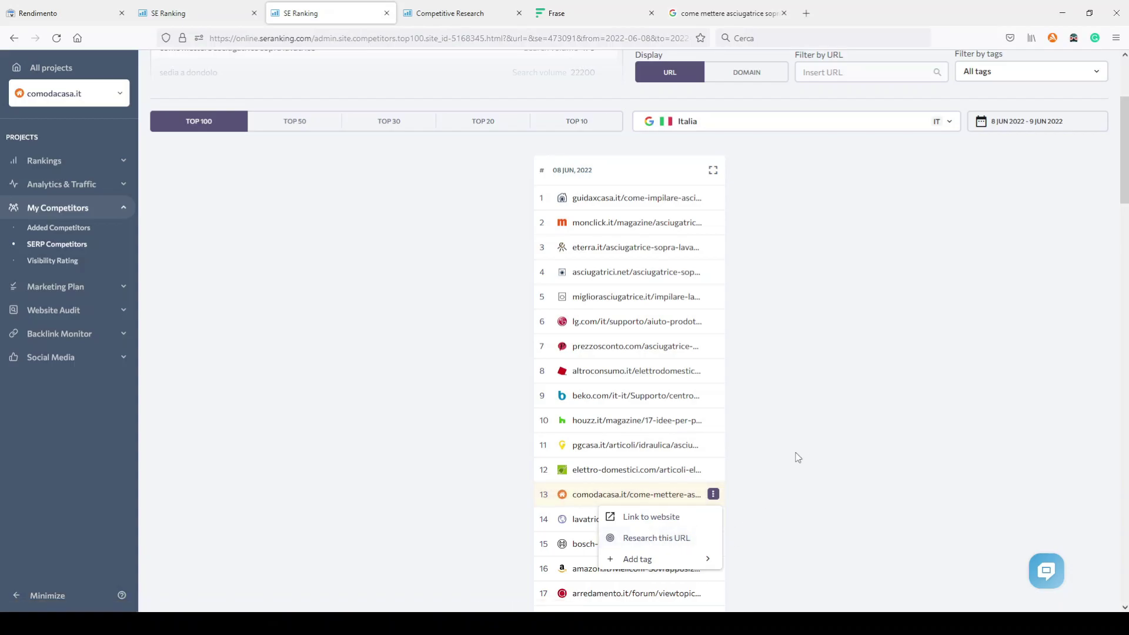
click(797, 456)
click(428, 15)
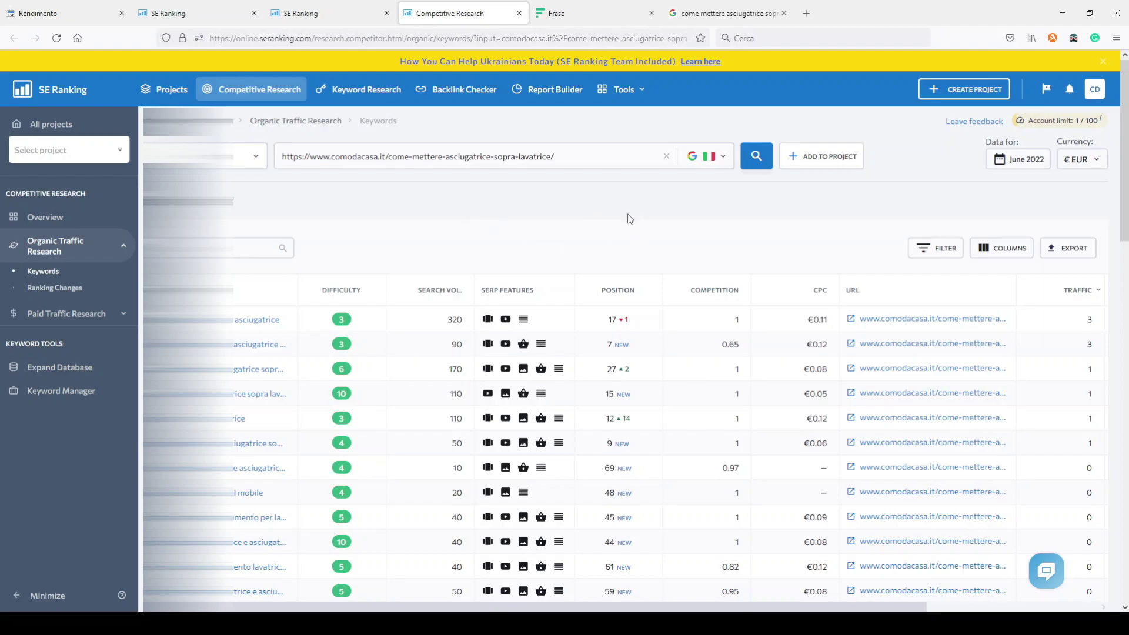
scroll(591, 216, down, 2)
scroll(588, 212, down, 3)
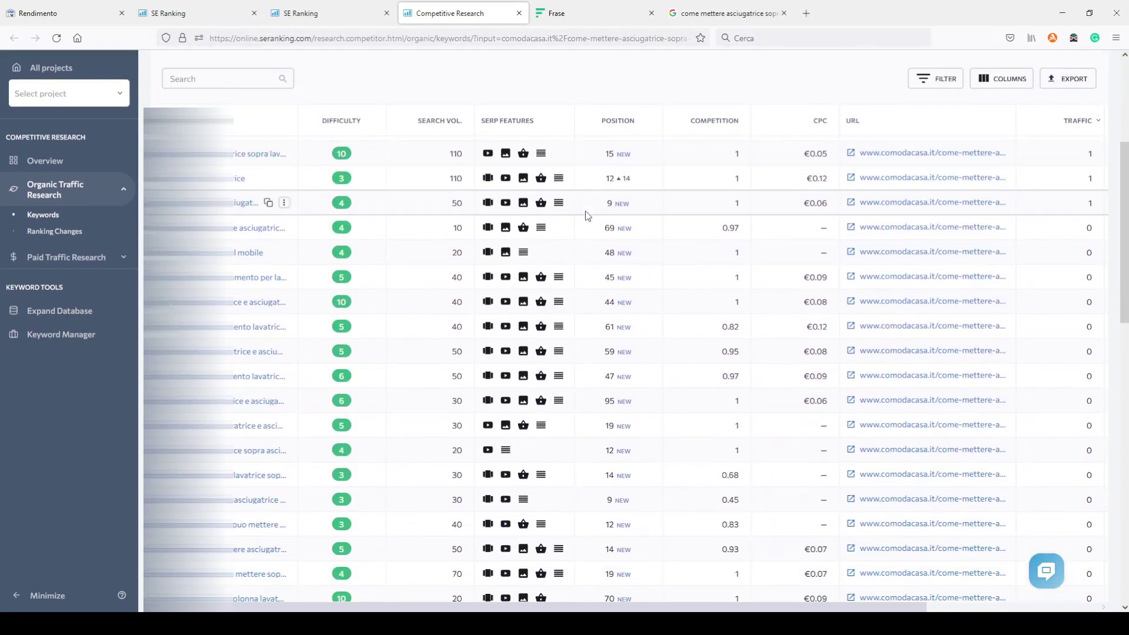
Switch to Google Search Console and review the clicks, impressions, CTR and positions of the page's queries over the last 3 months
scroll(585, 215, up, 5)
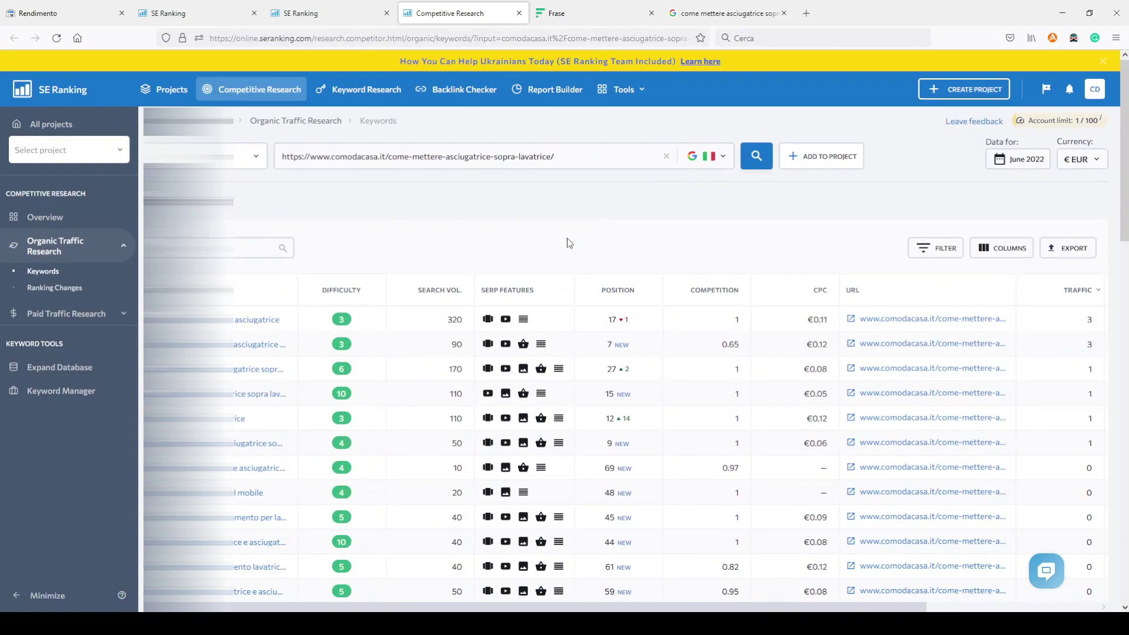
click(59, 13)
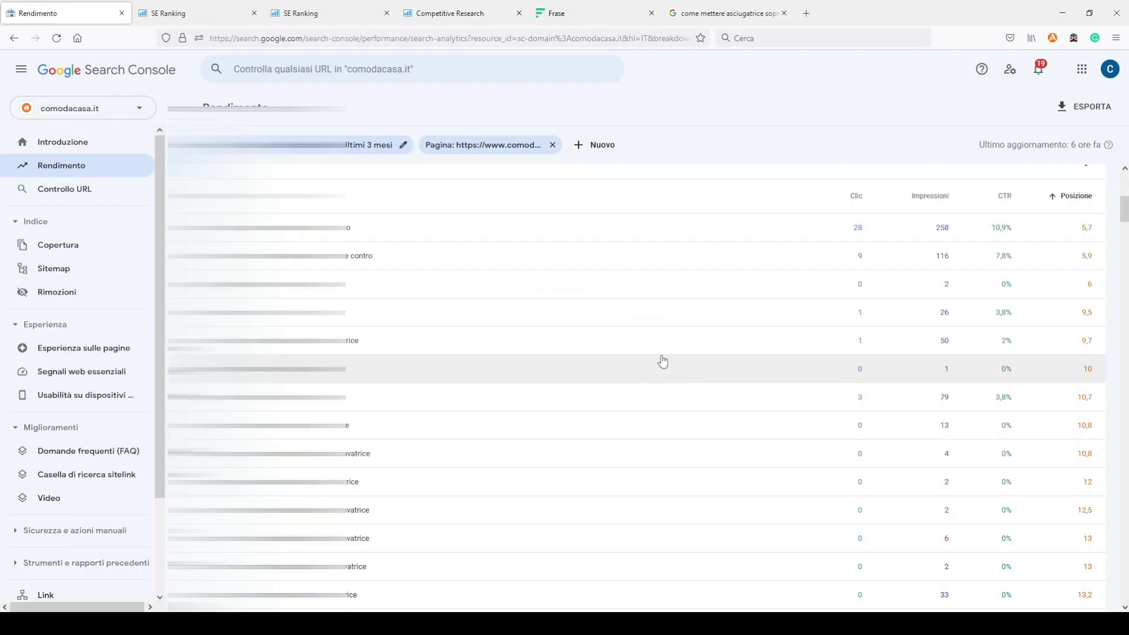
scroll(636, 333, up, 5)
scroll(632, 337, down, 6)
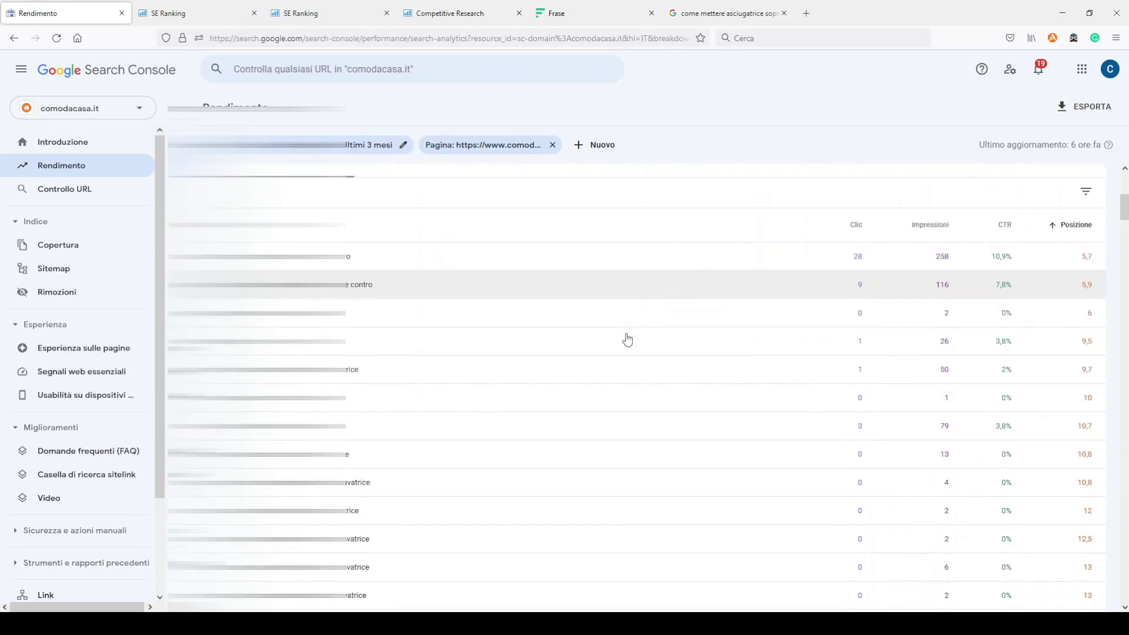
scroll(631, 338, up, 5)
Compare the article URL's organic keywords in SE Ranking Competitive Research with its queries and performance chart in Google Search Console
click(450, 12)
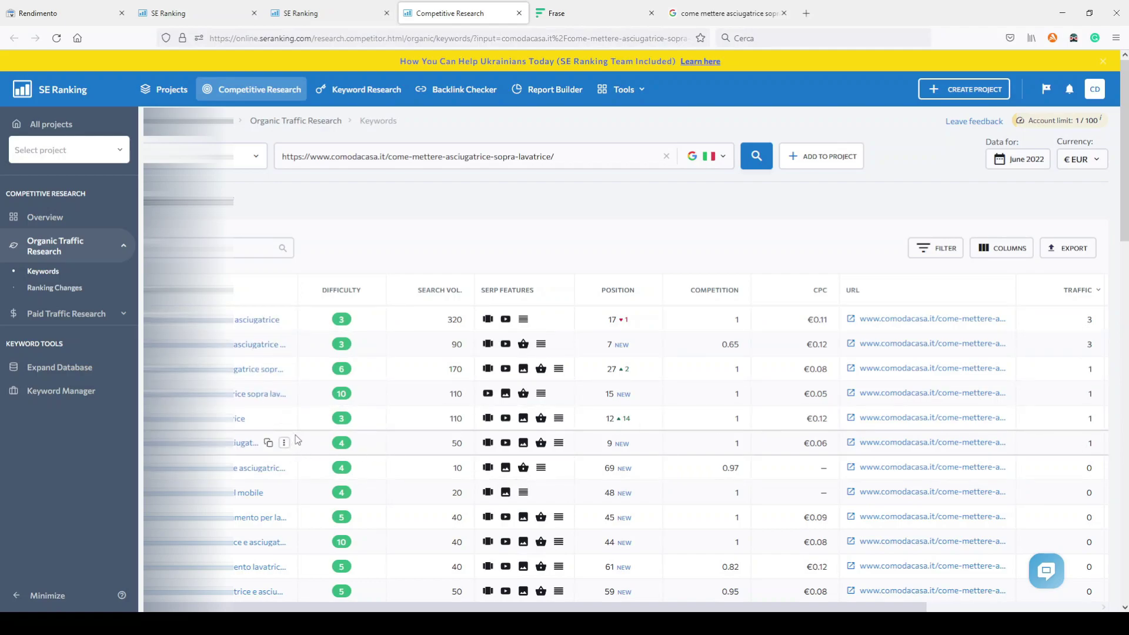
drag(281, 444, 366, 414)
click(428, 233)
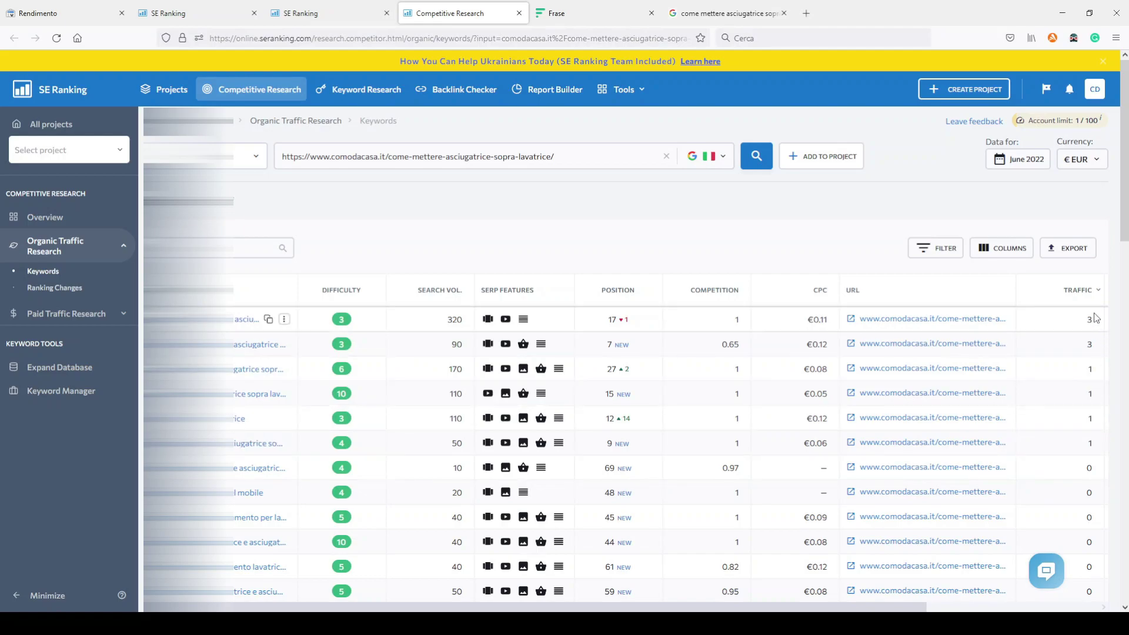
click(71, 12)
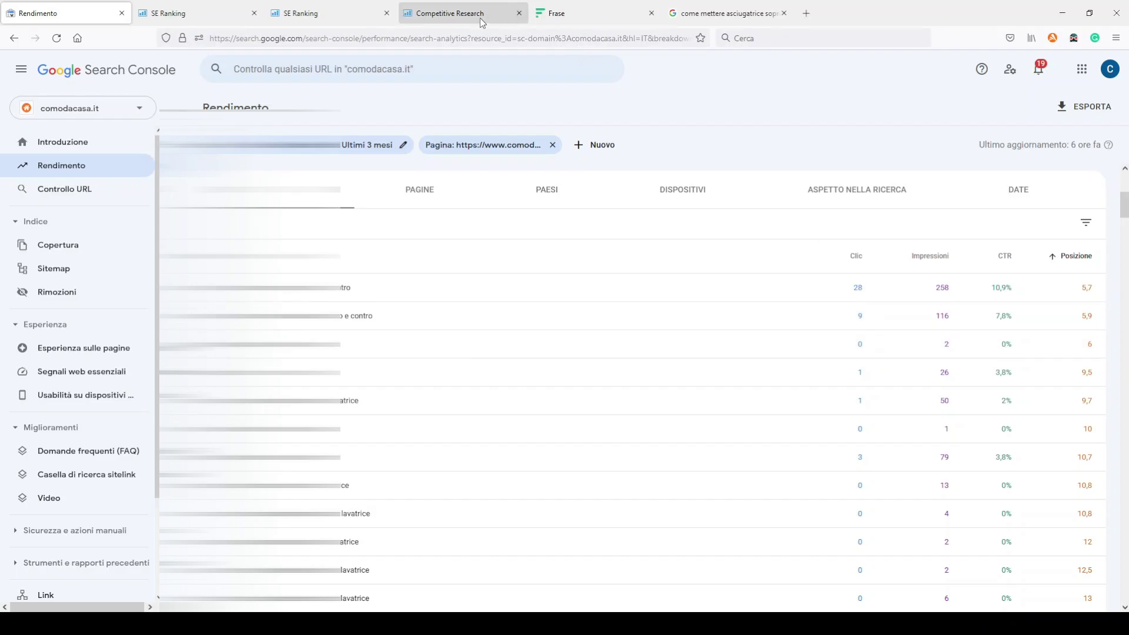
click(449, 14)
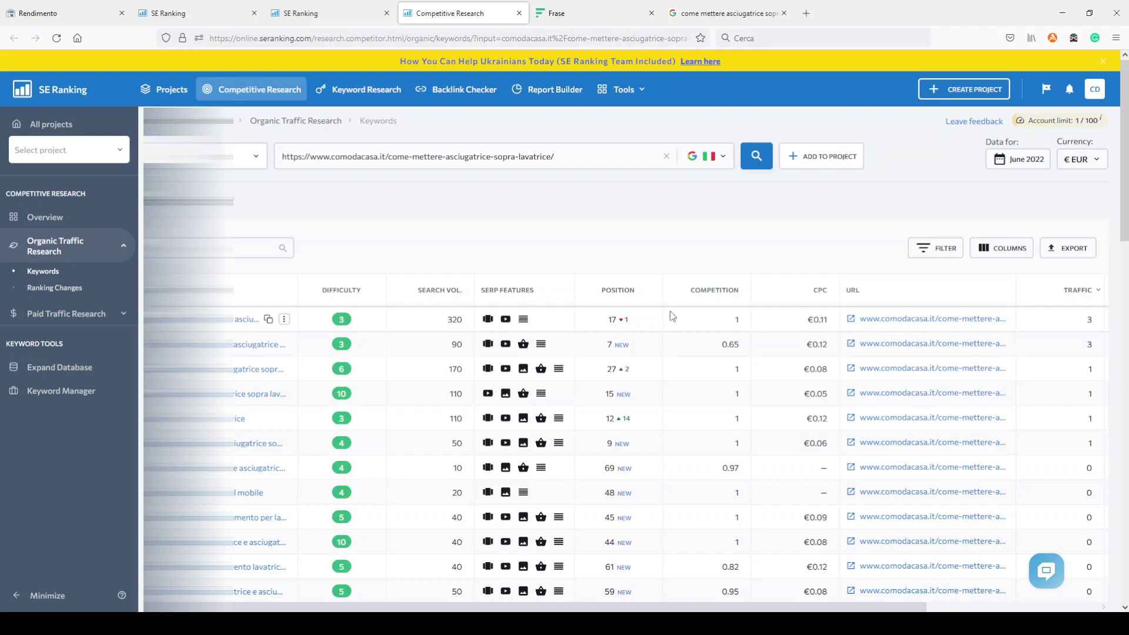
click(59, 13)
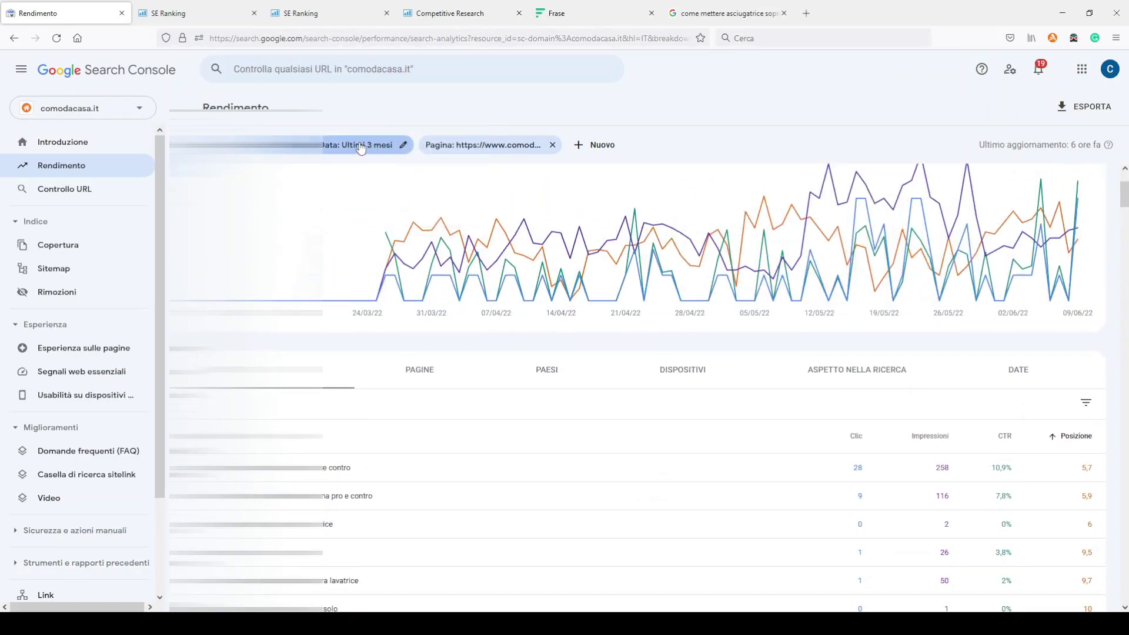
click(458, 11)
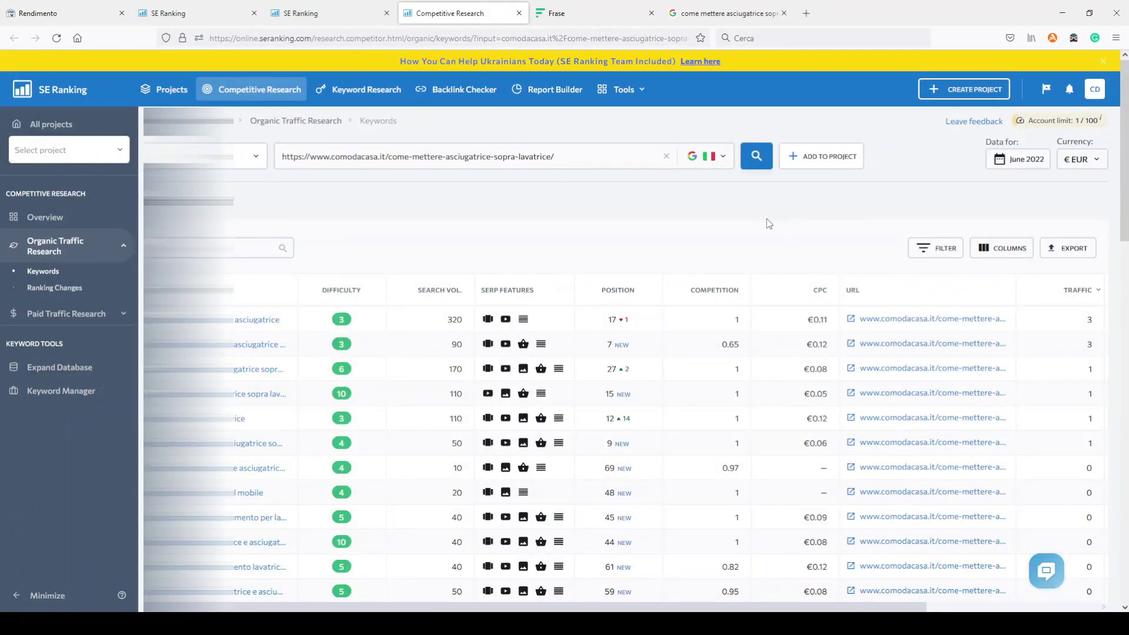
Sort the article URL's organic keywords by difficulty and, after checking them, by search volume in descending order
scroll(764, 223, down, 1)
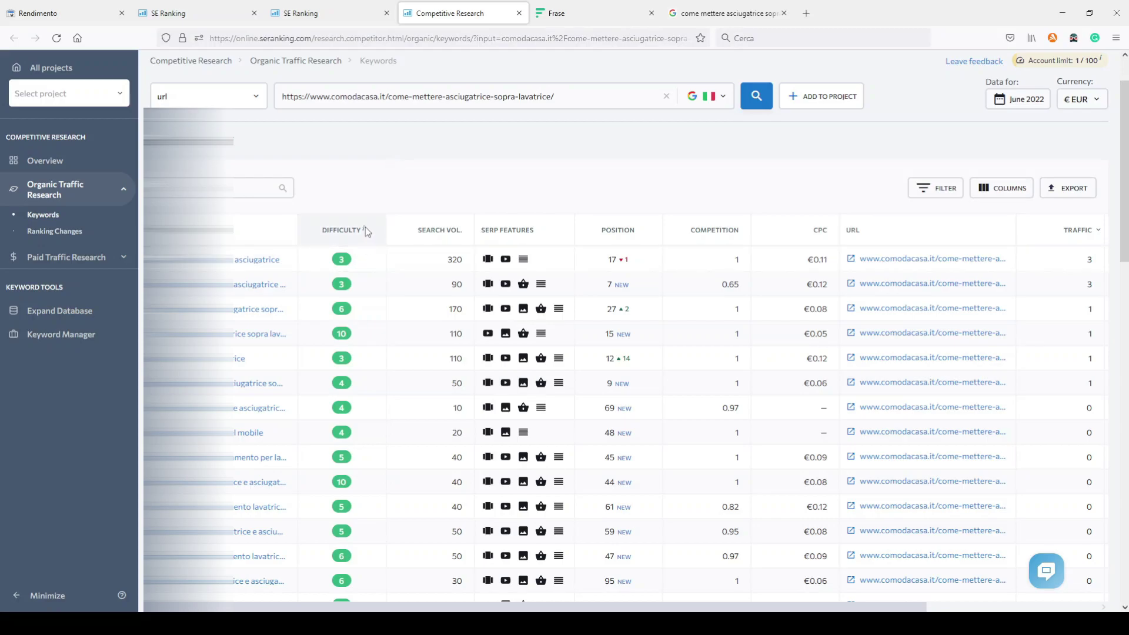
mouse_move(365, 233)
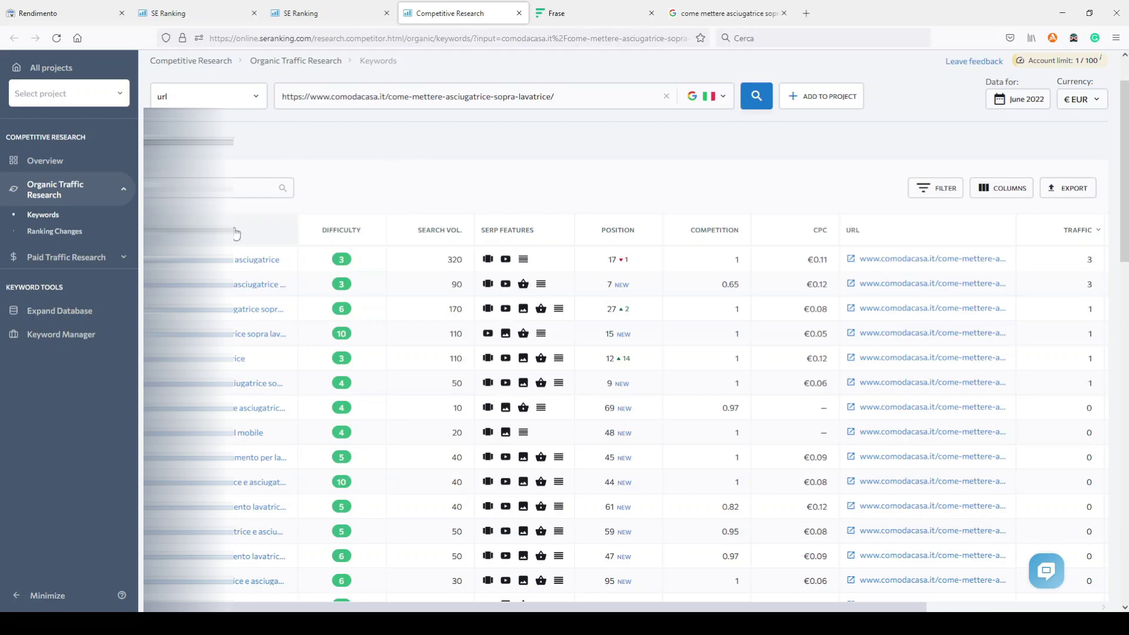
click(350, 230)
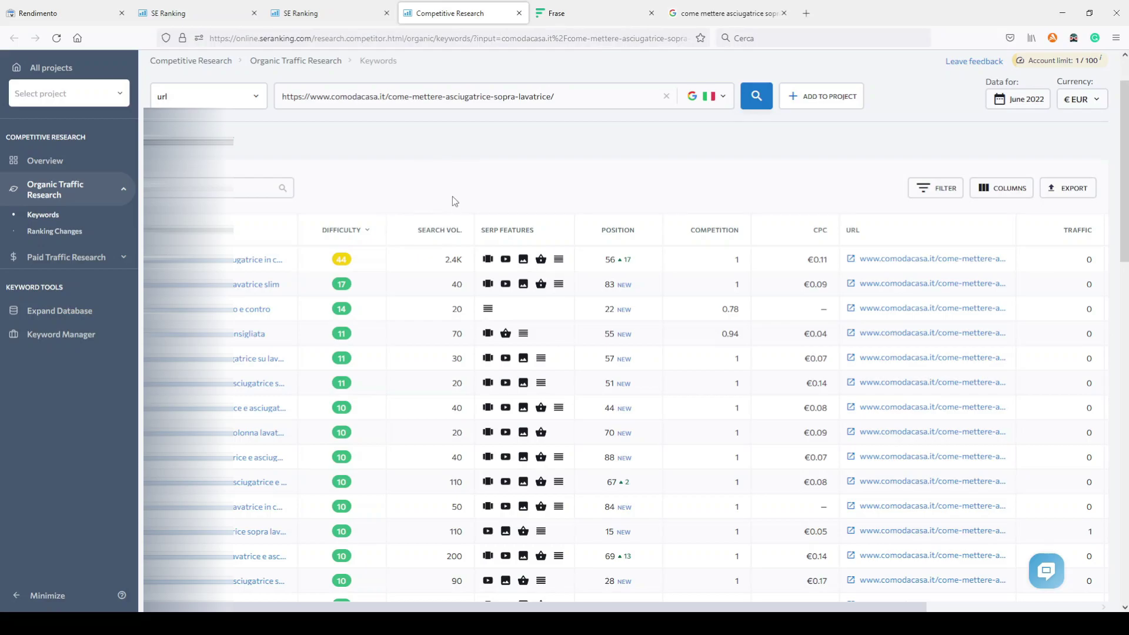
click(441, 231)
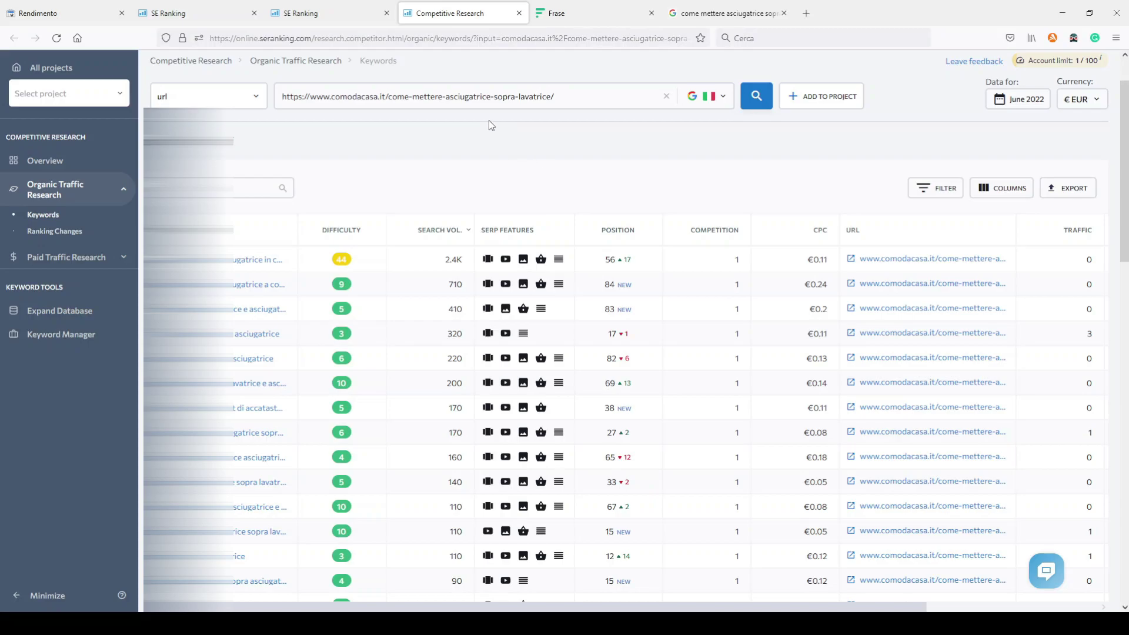
Switch to the article's content brief in Frase, show the optimization topics as Clusters and look through the whole cluster list
click(593, 17)
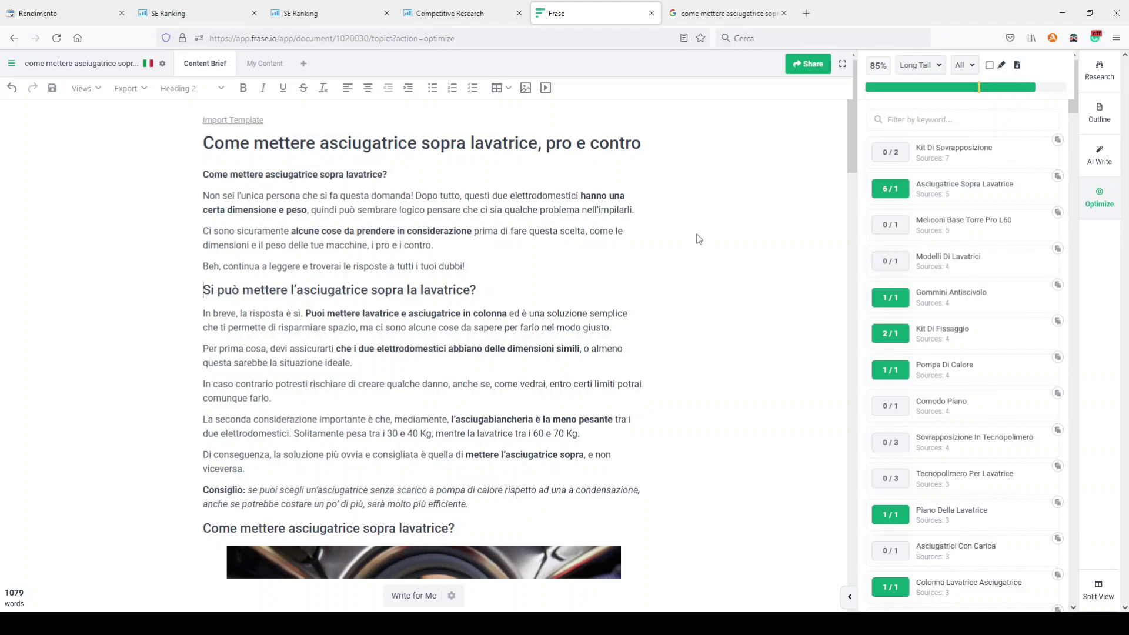
click(925, 67)
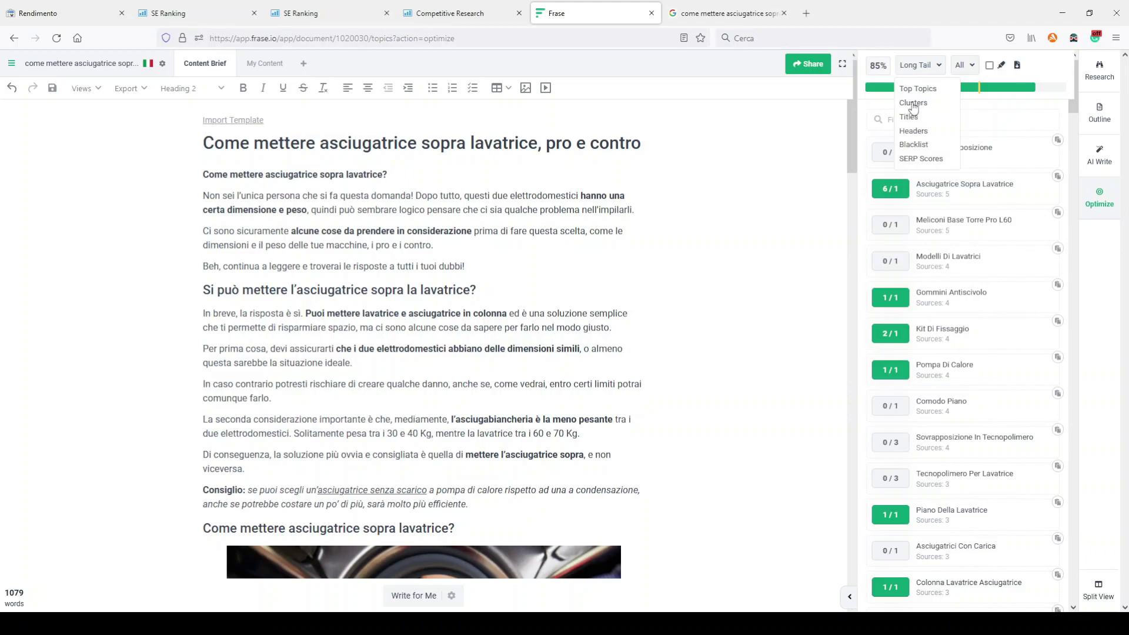
click(915, 104)
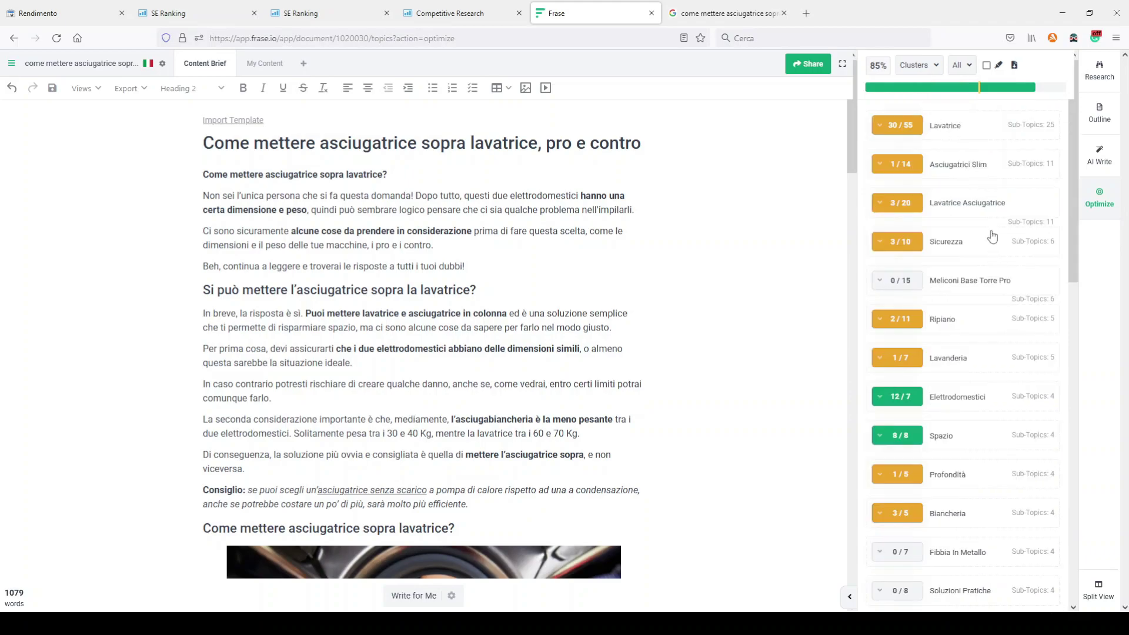
scroll(990, 236, down, 5)
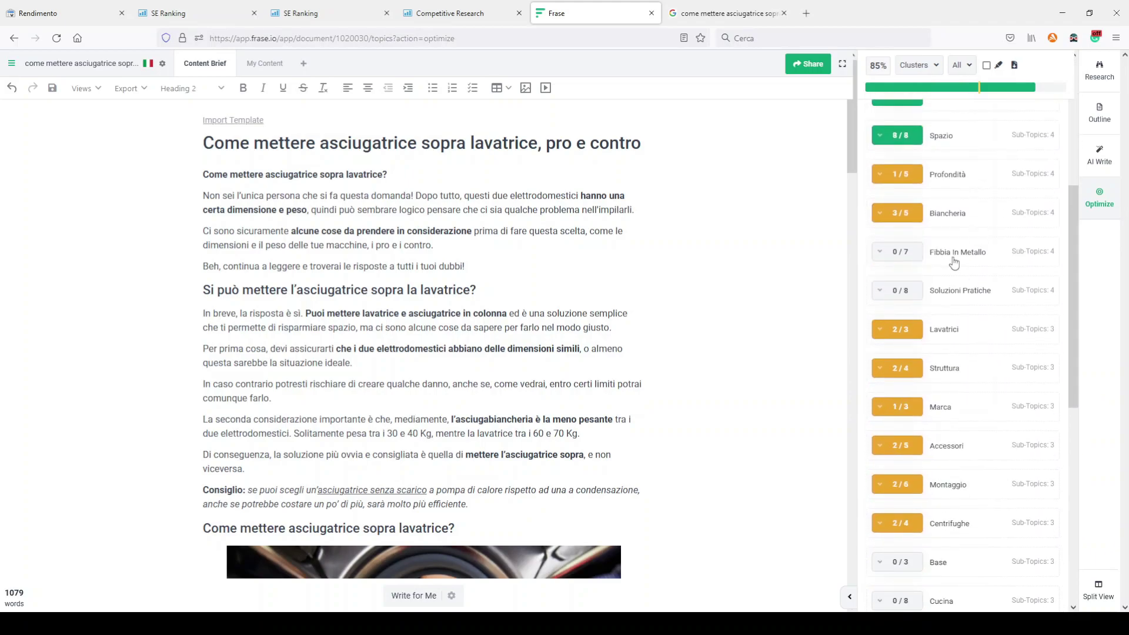
scroll(977, 301, down, 5)
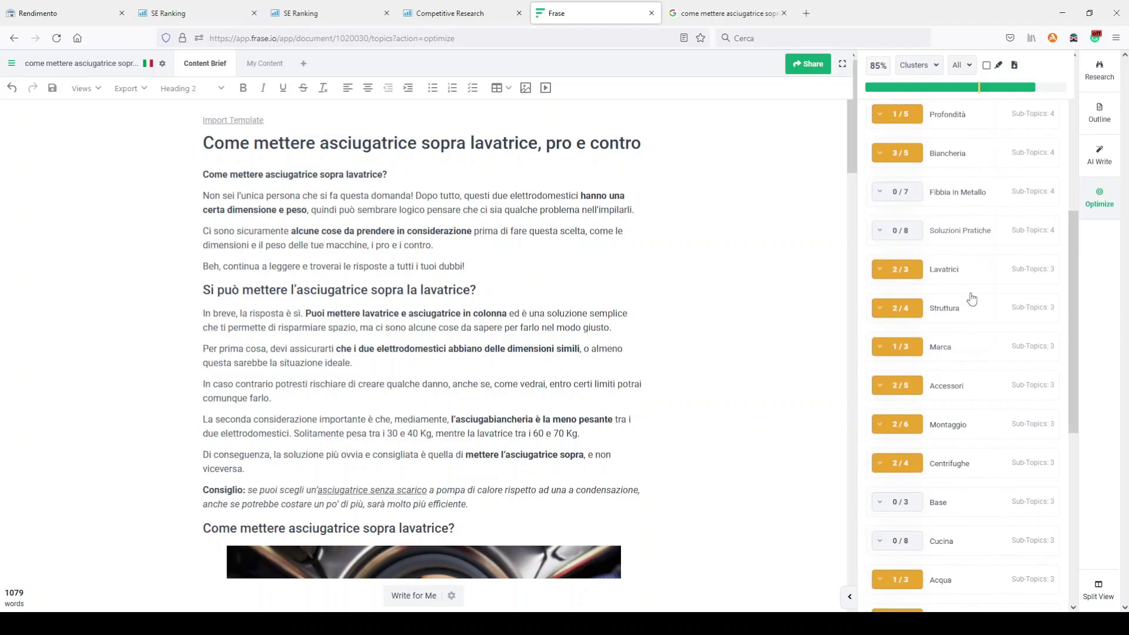
scroll(972, 299, down, 3)
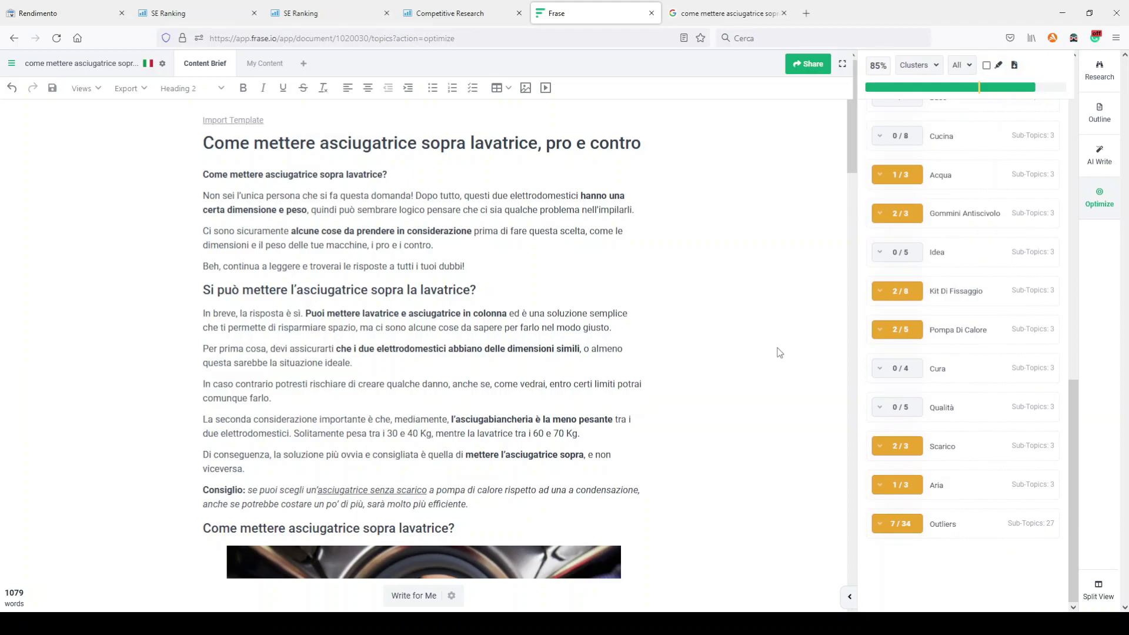
scroll(982, 266, up, 6)
scroll(983, 266, up, 6)
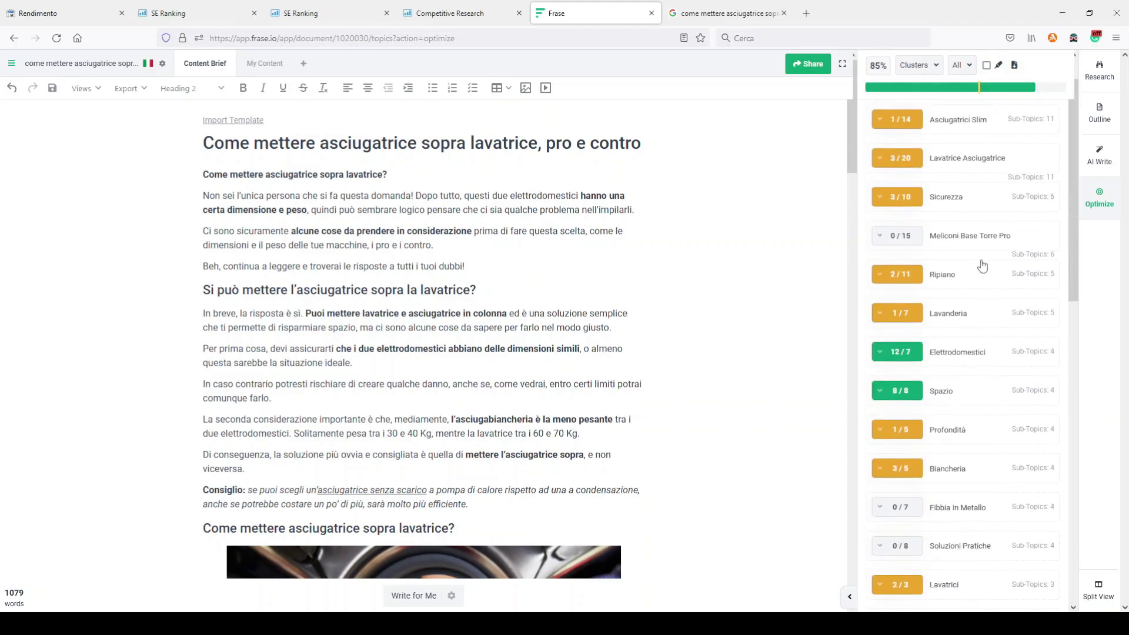
scroll(993, 206, up, 1)
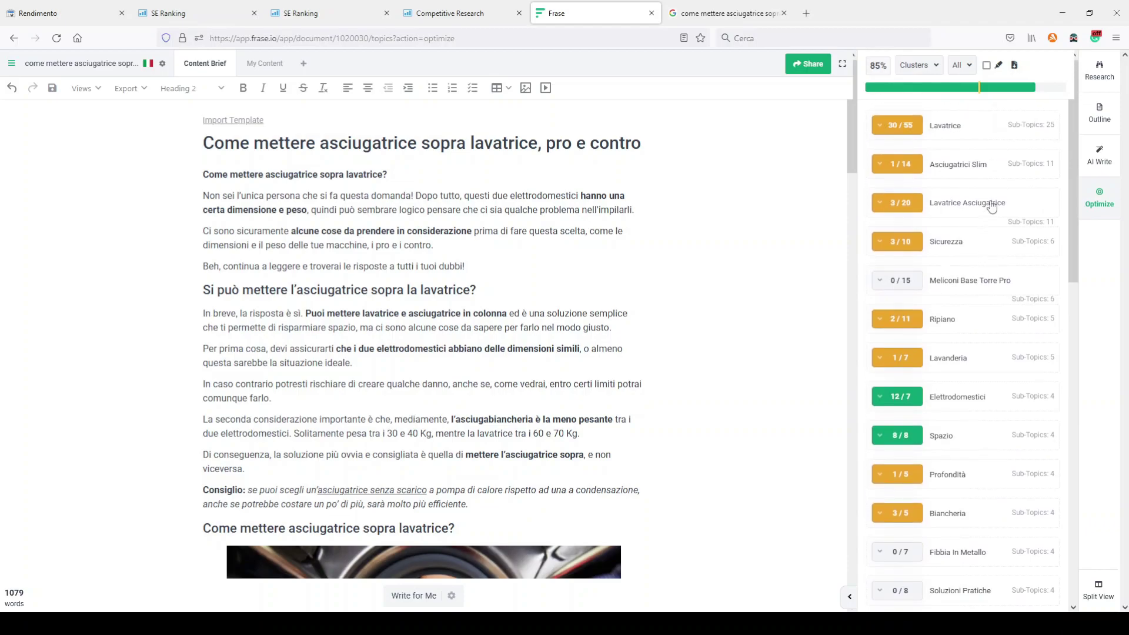
Expand the Asciugatrici Slim and Lavatrice Asciugatrice clusters to check their sub-topics, and collapse them
click(882, 171)
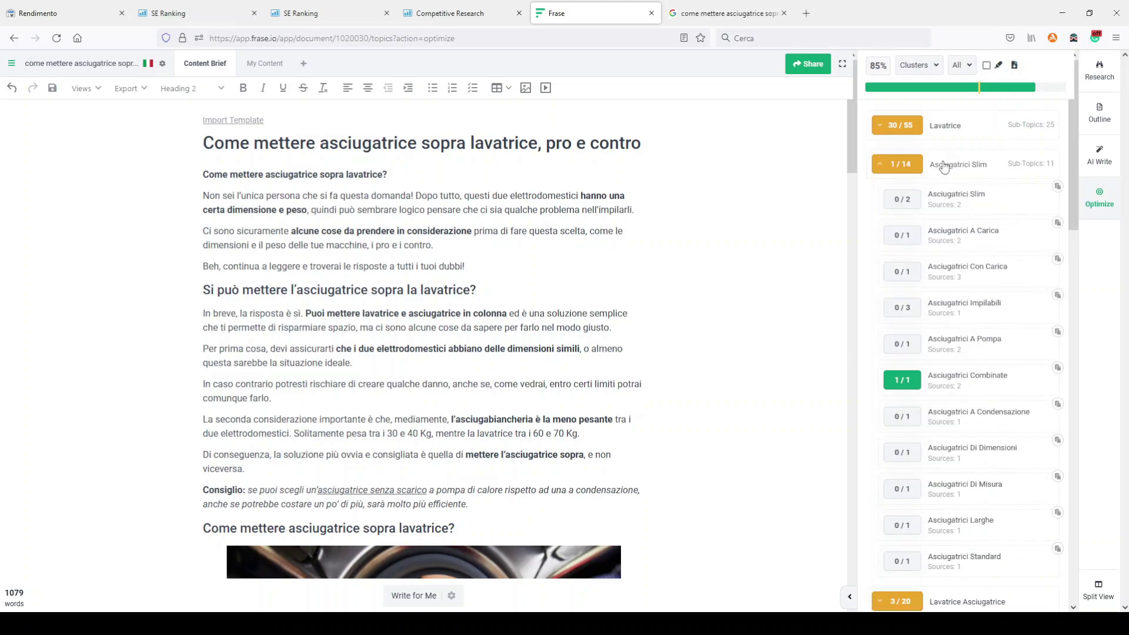
click(880, 167)
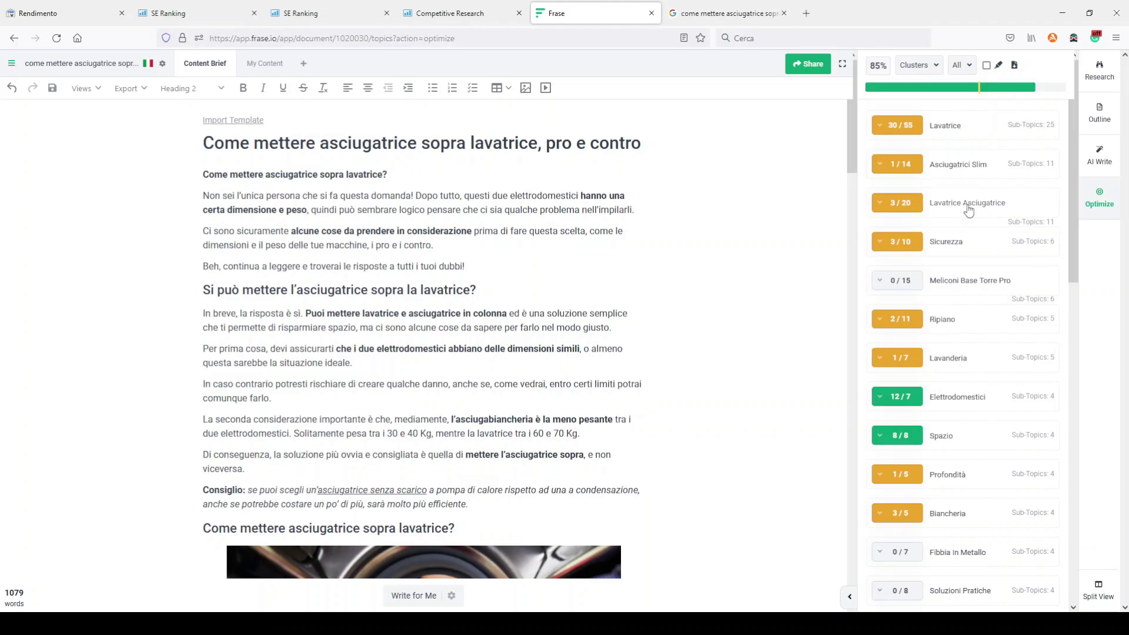
click(885, 206)
click(886, 207)
Check the article's opening sections in the editor and switch the topic list back to Long Tail
scroll(717, 351, down, 3)
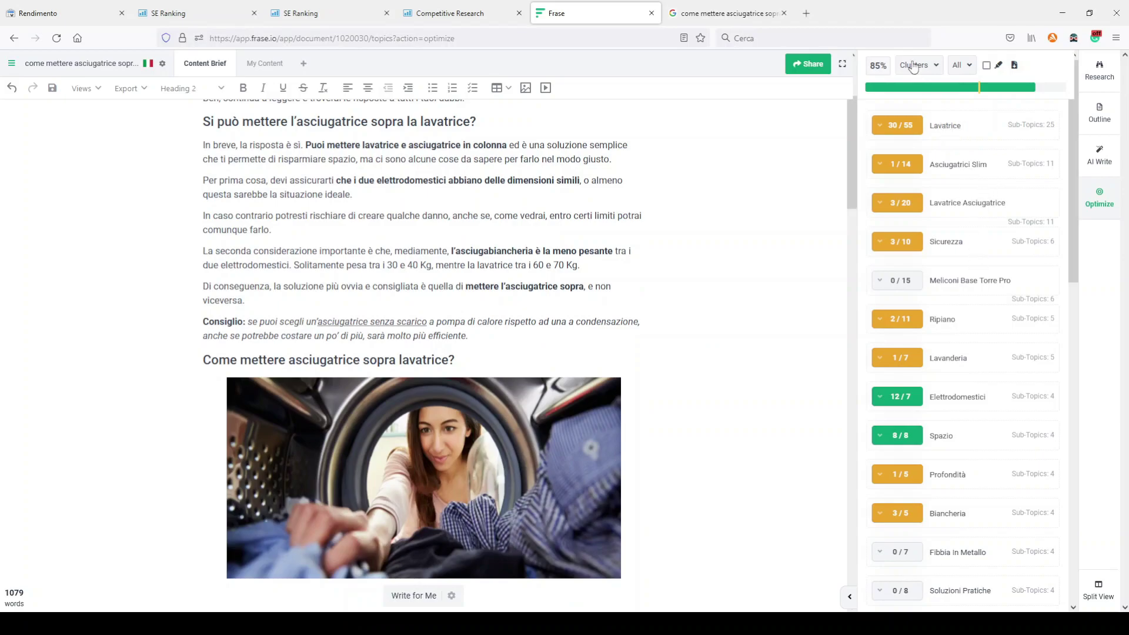
scroll(783, 235, up, 3)
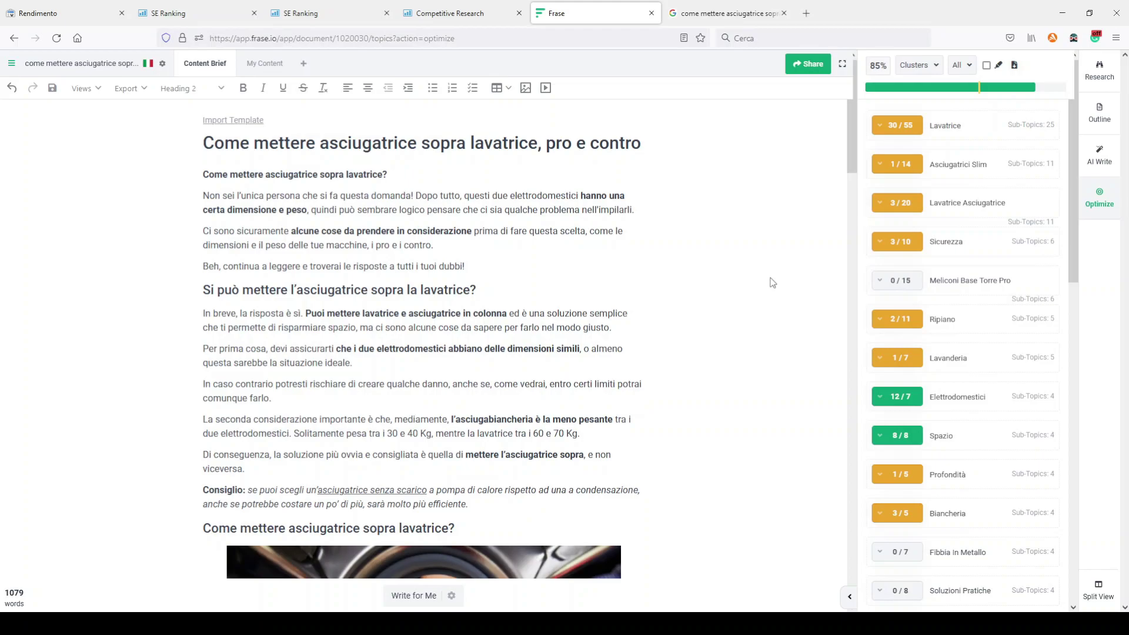
click(920, 65)
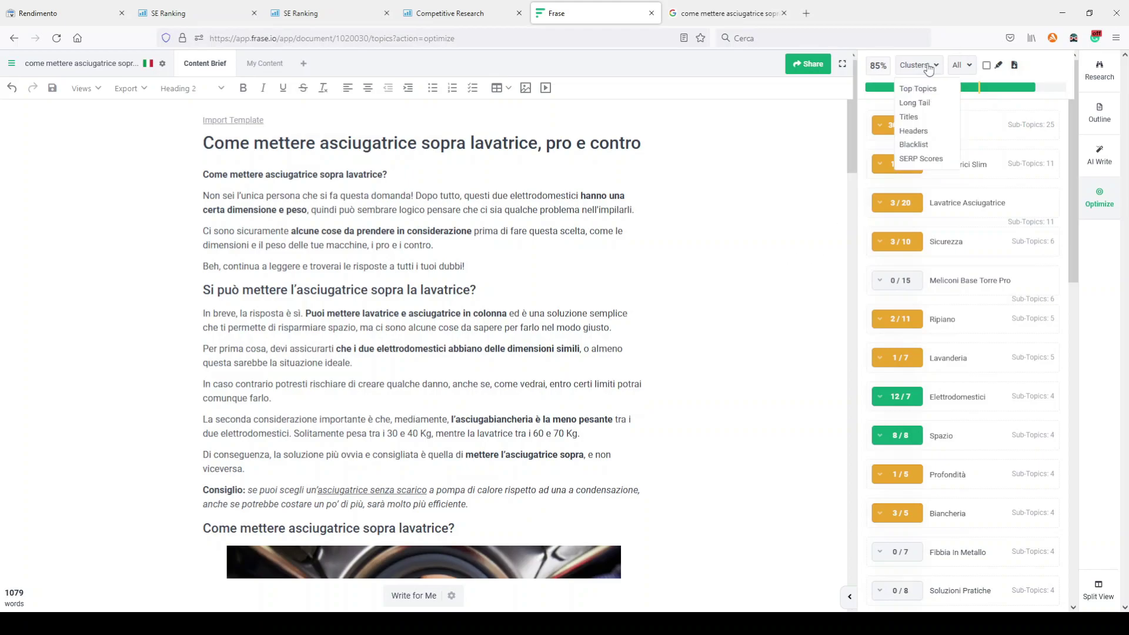
click(923, 105)
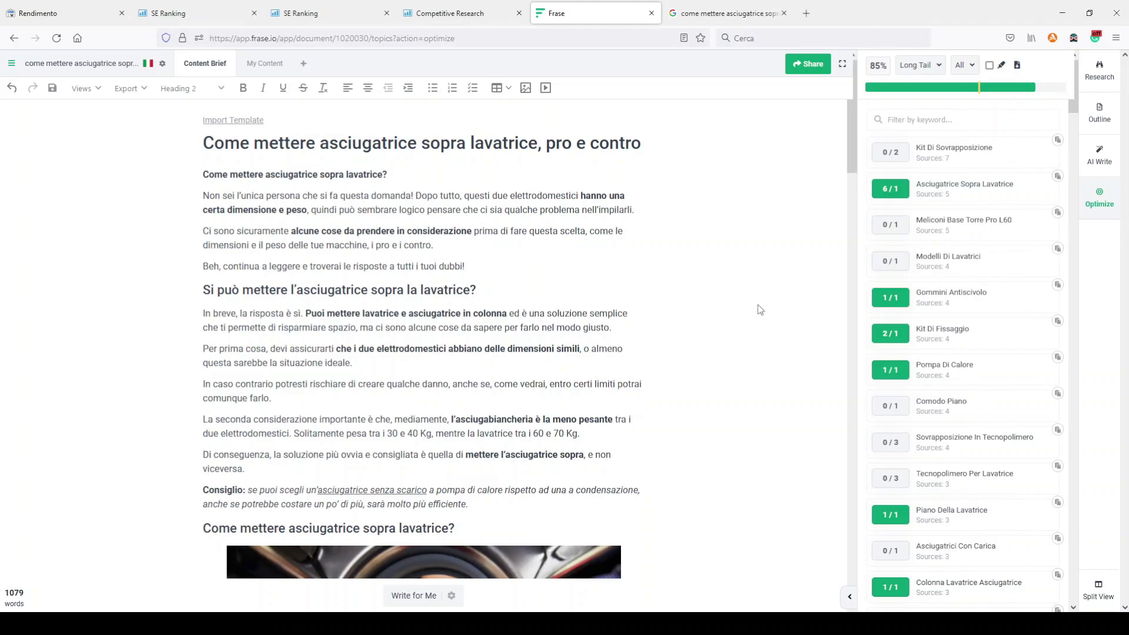
Switch from Frase to SE Ranking's detailed rankings for comodacasa.it, close the open keyword options and check the tracked keywords
key(ctrl+shift+Tab)
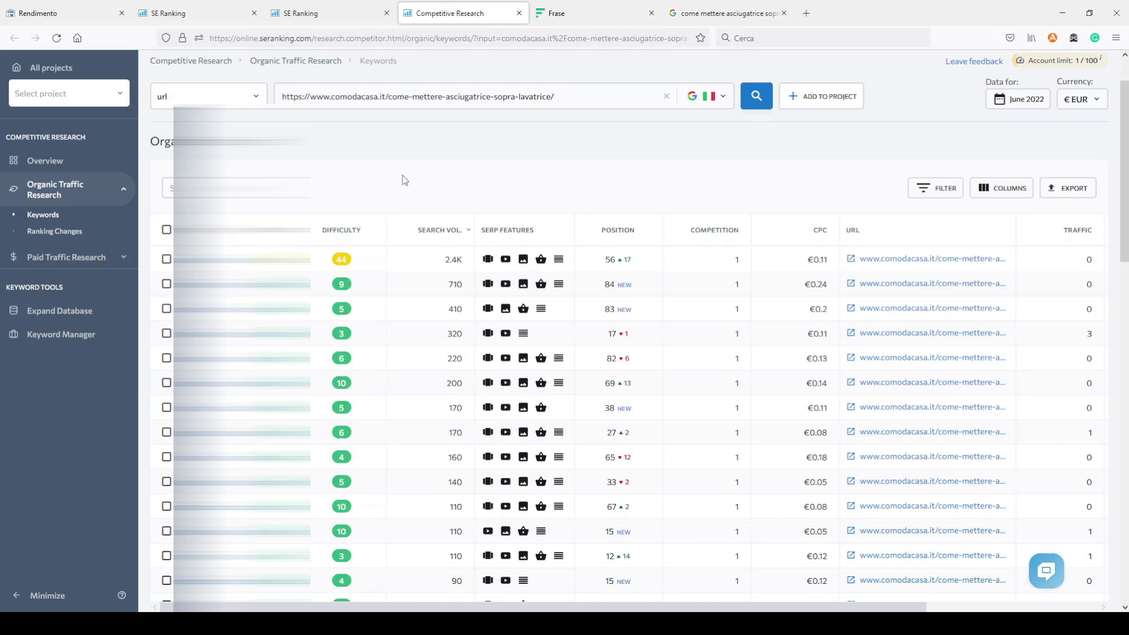
click(176, 13)
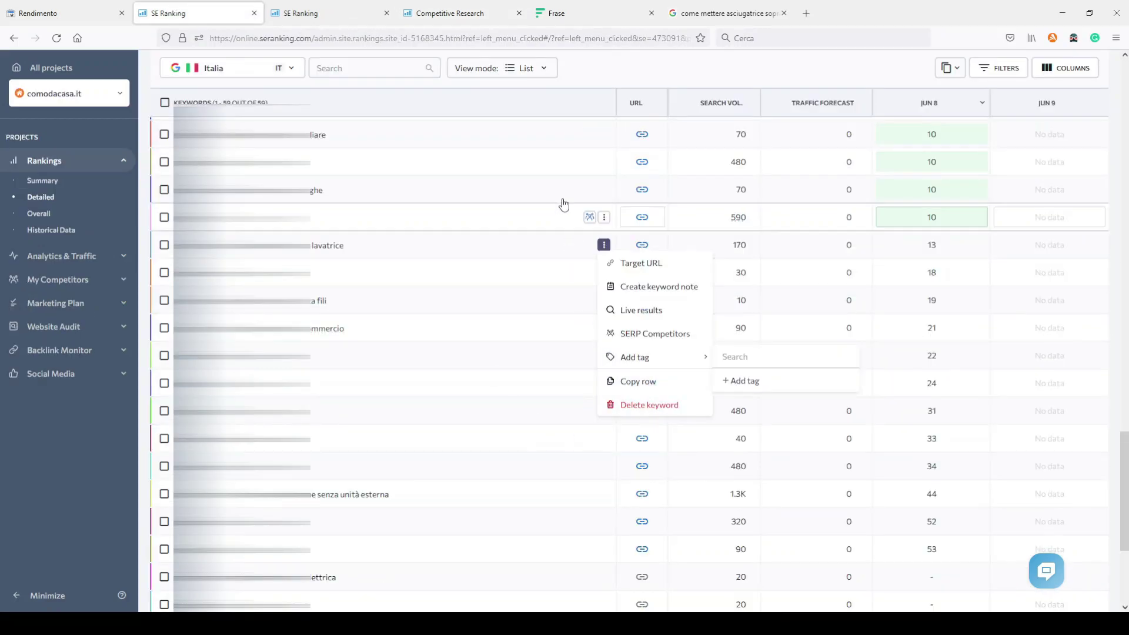
click(598, 68)
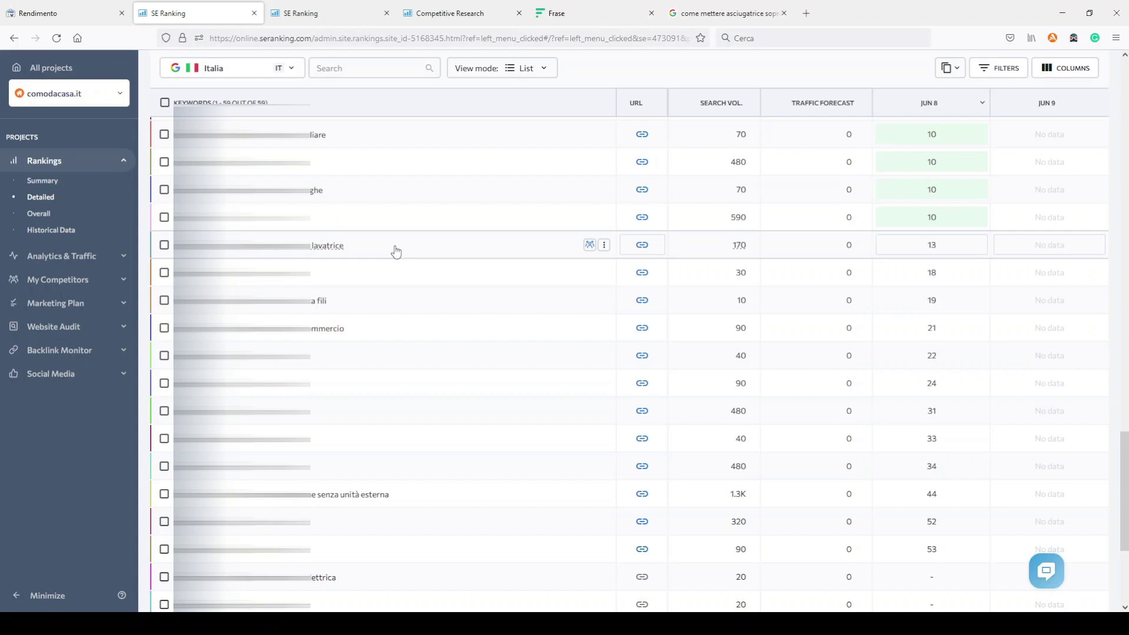
key(ctrl+4)
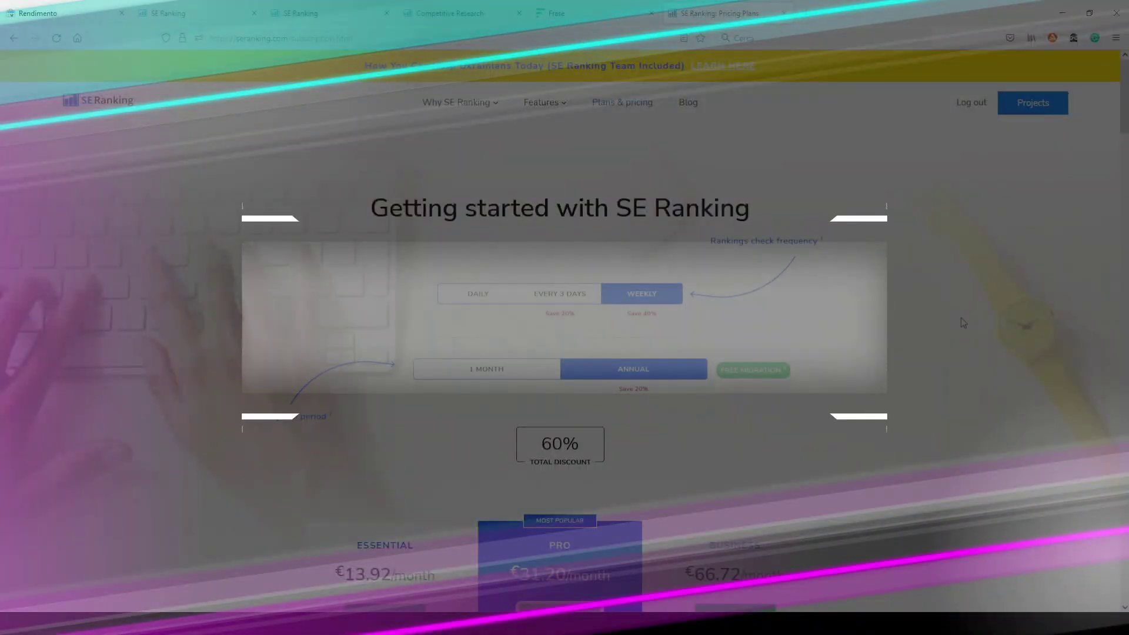
Examine the Essential, Pro and Business plans on the SE Ranking pricing page, including their prices, keyword limits and included features
scroll(952, 311, down, 3)
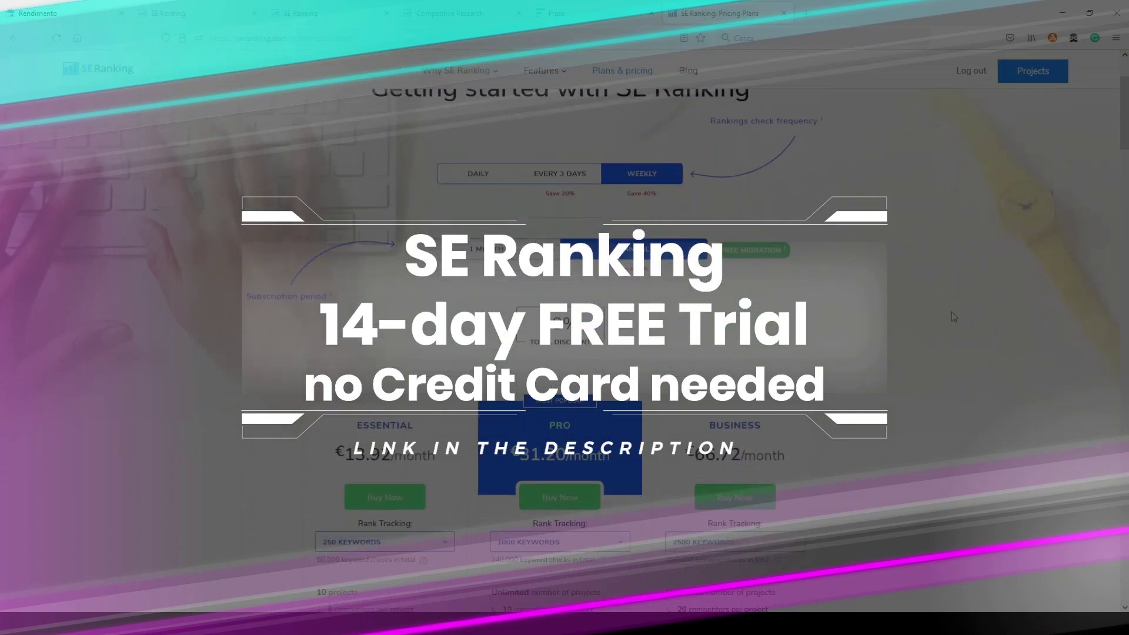
scroll(952, 312, down, 2)
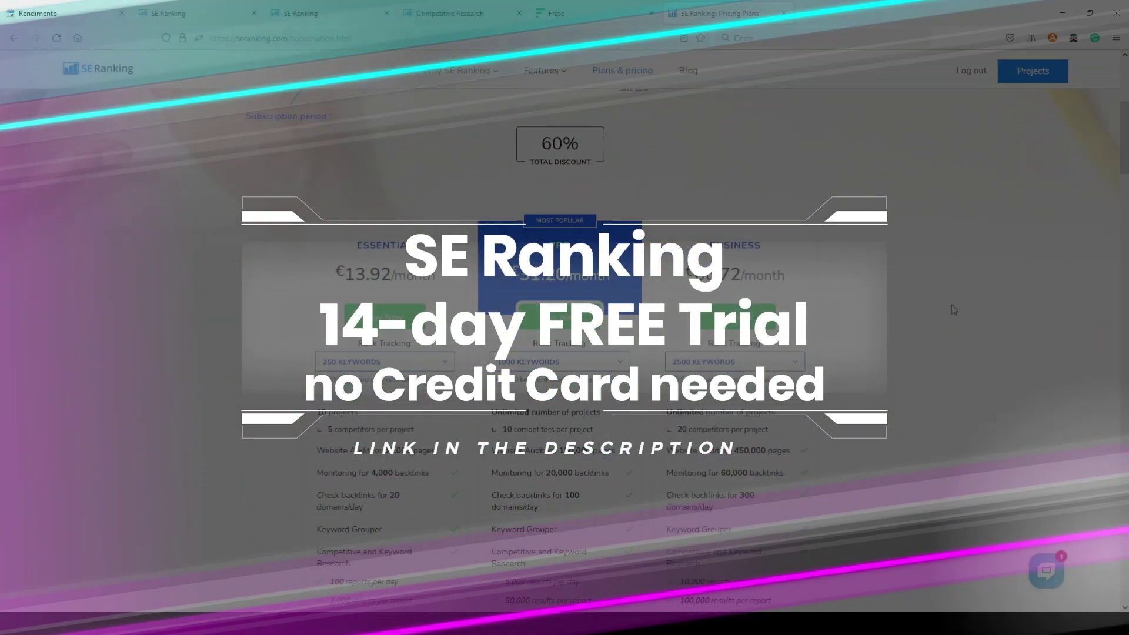
scroll(952, 302, up, 4)
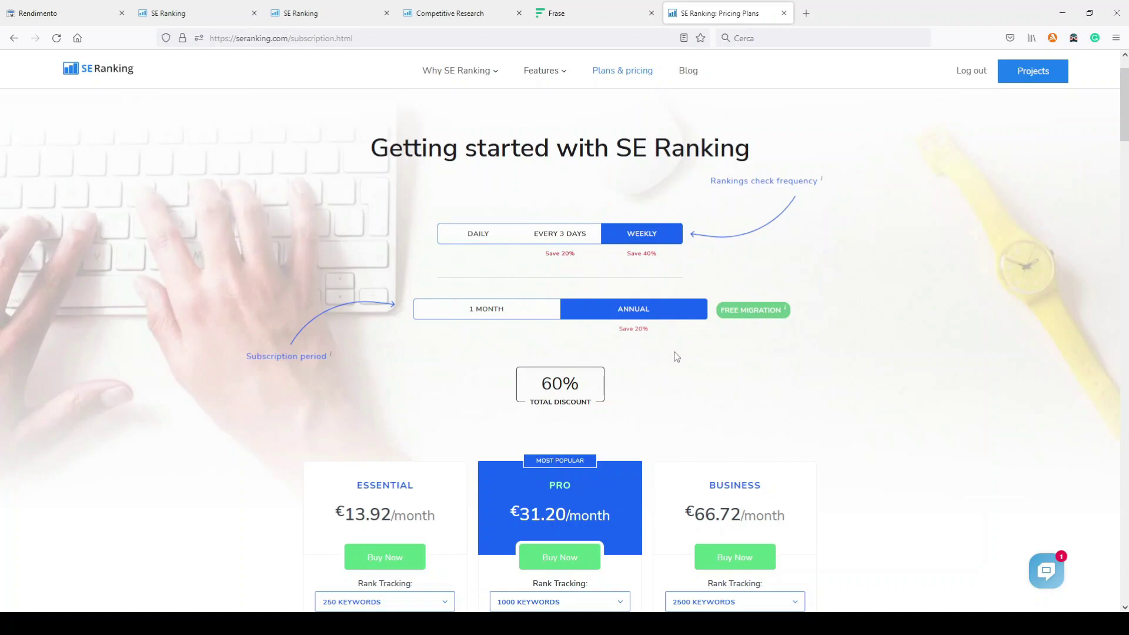
scroll(905, 397, down, 4)
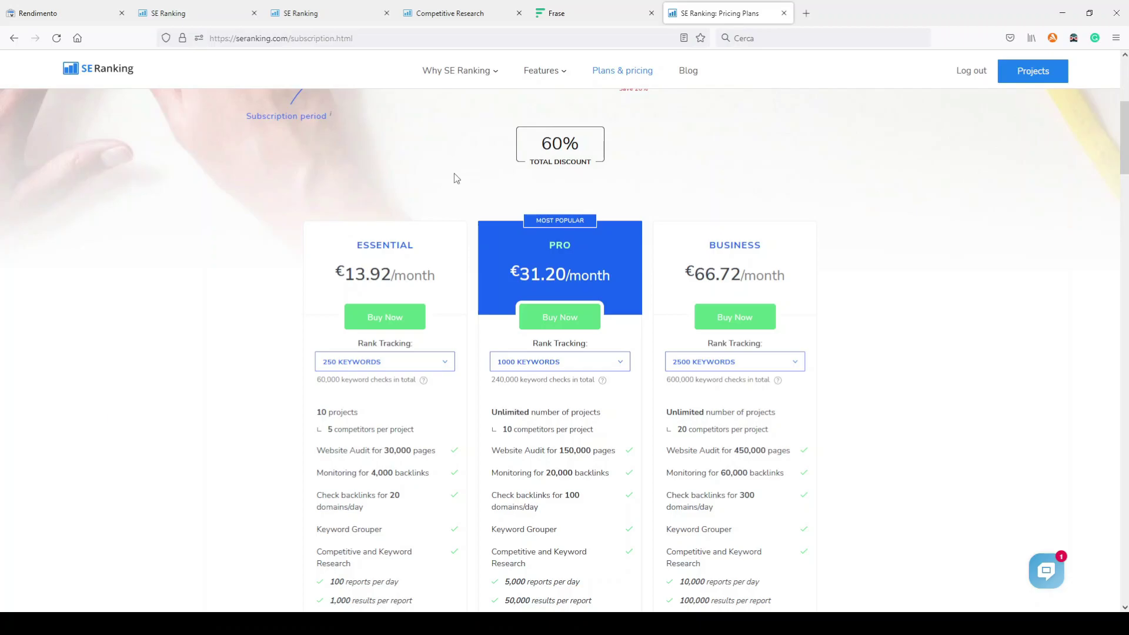
Examine the pricing page's check frequency and subscription period settings, and list the Essential plan's rank-tracking keyword options without changing the selection
scroll(463, 167, down, 3)
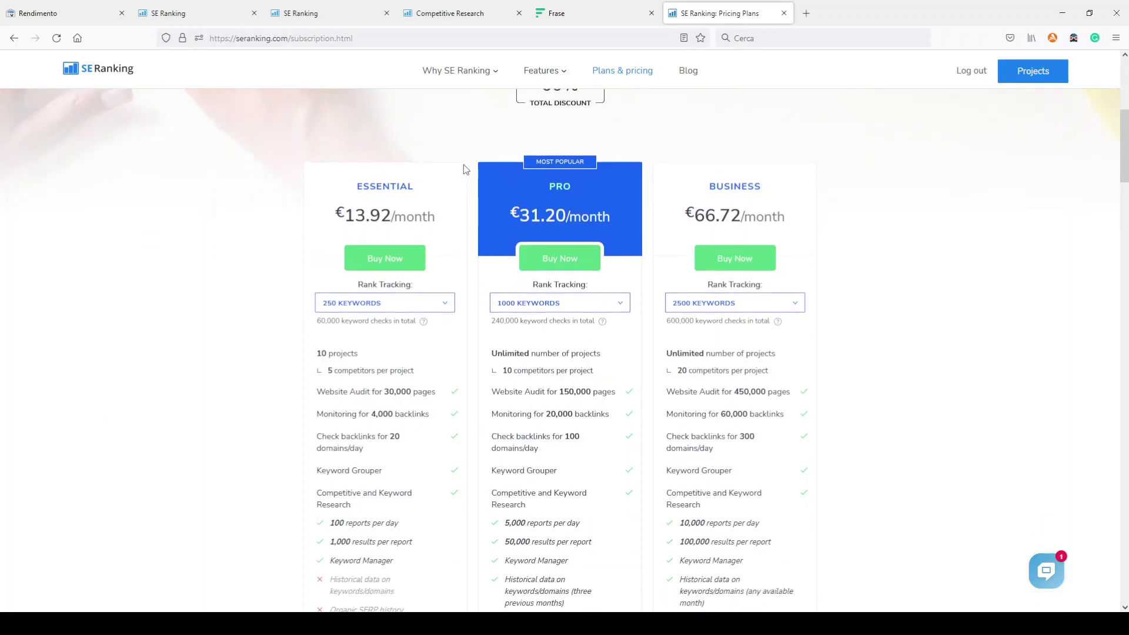
scroll(463, 165, up, 6)
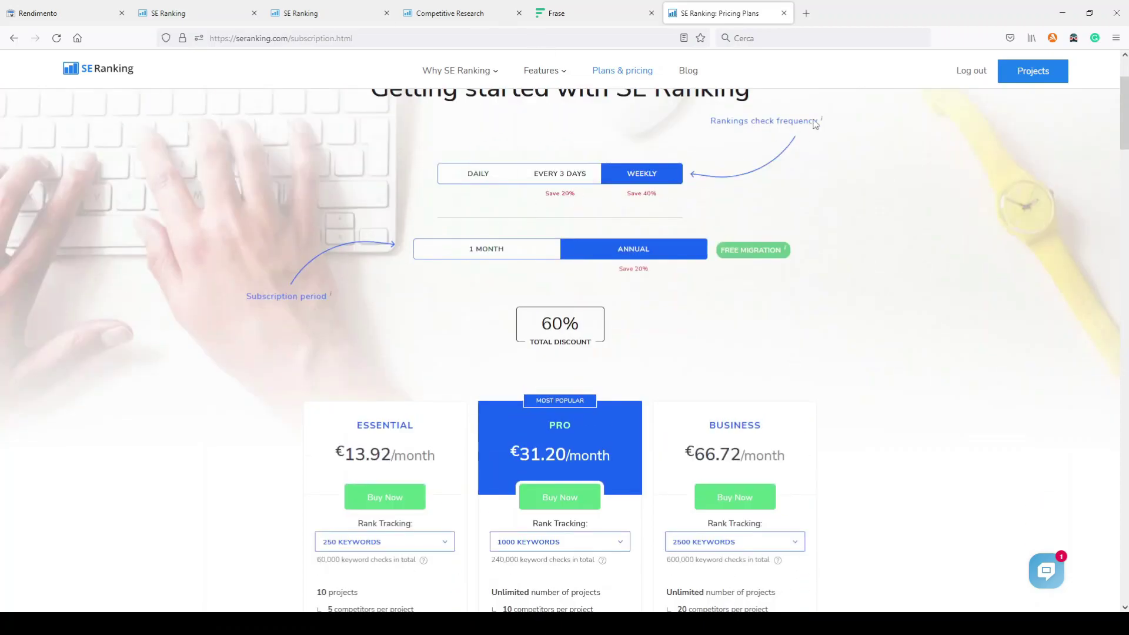
scroll(888, 342, down, 3)
scroll(883, 326, down, 2)
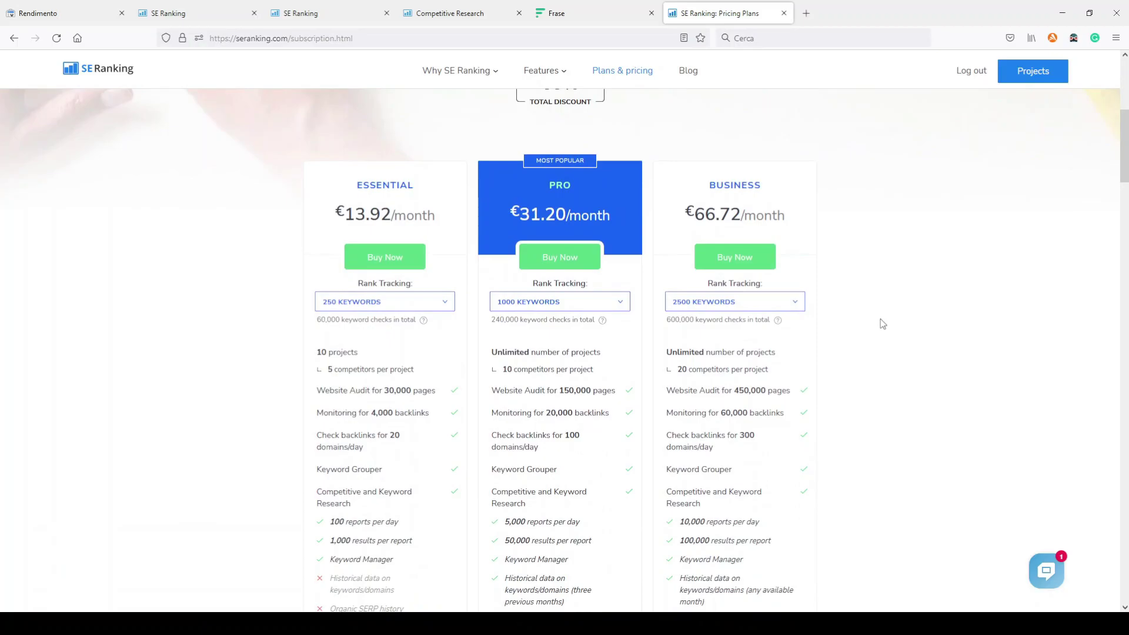
scroll(879, 324, down, 1)
click(422, 242)
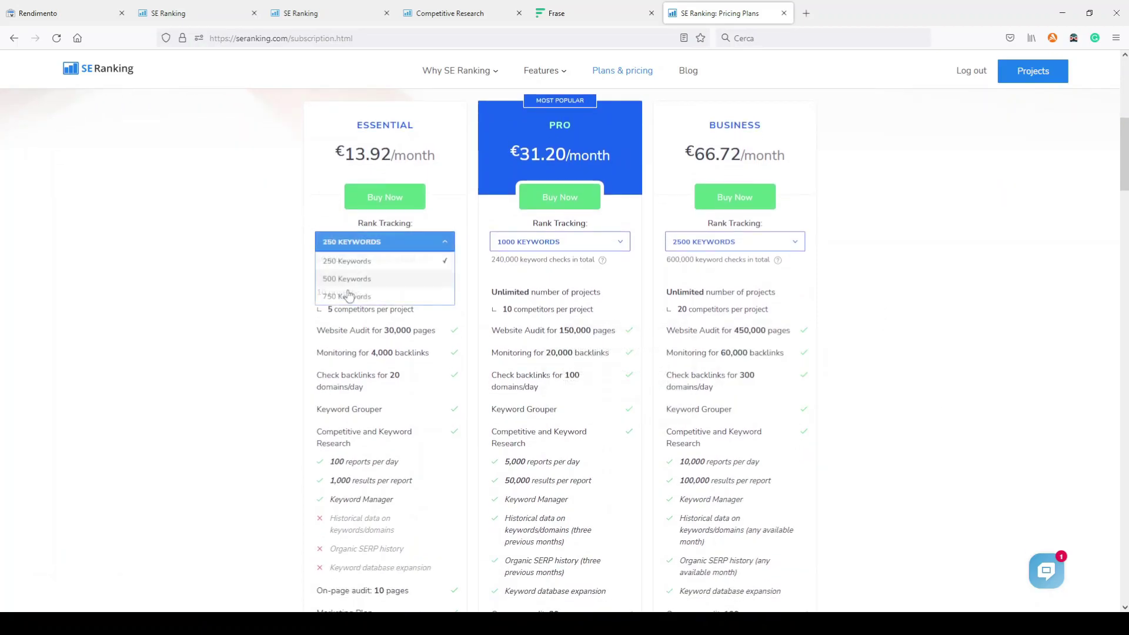
scroll(228, 370, down, 1)
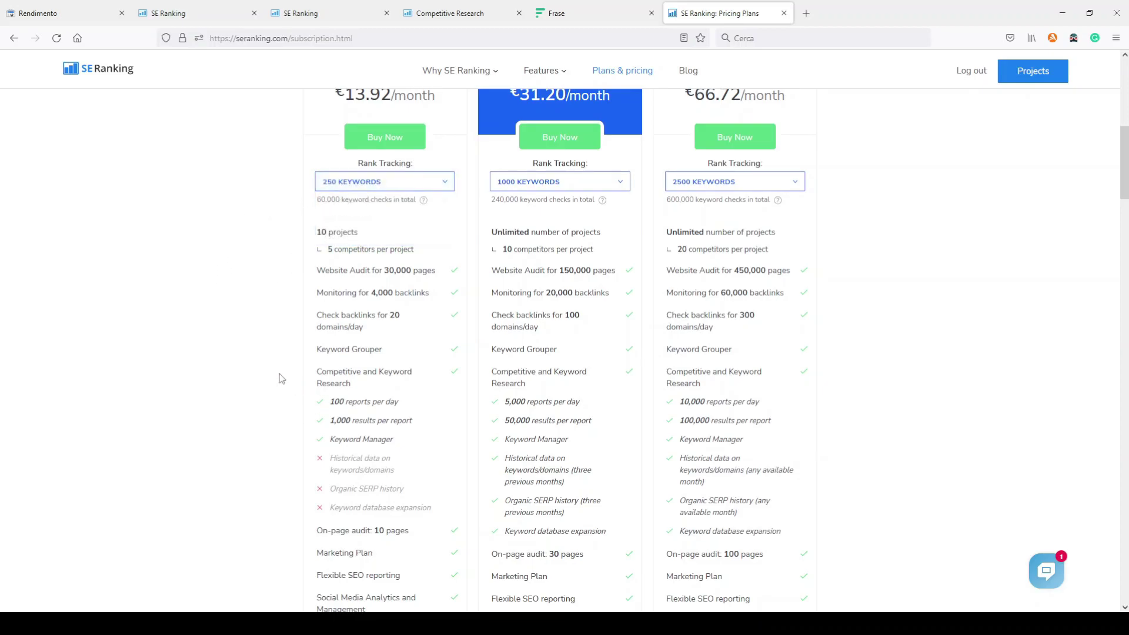
scroll(283, 349, up, 3)
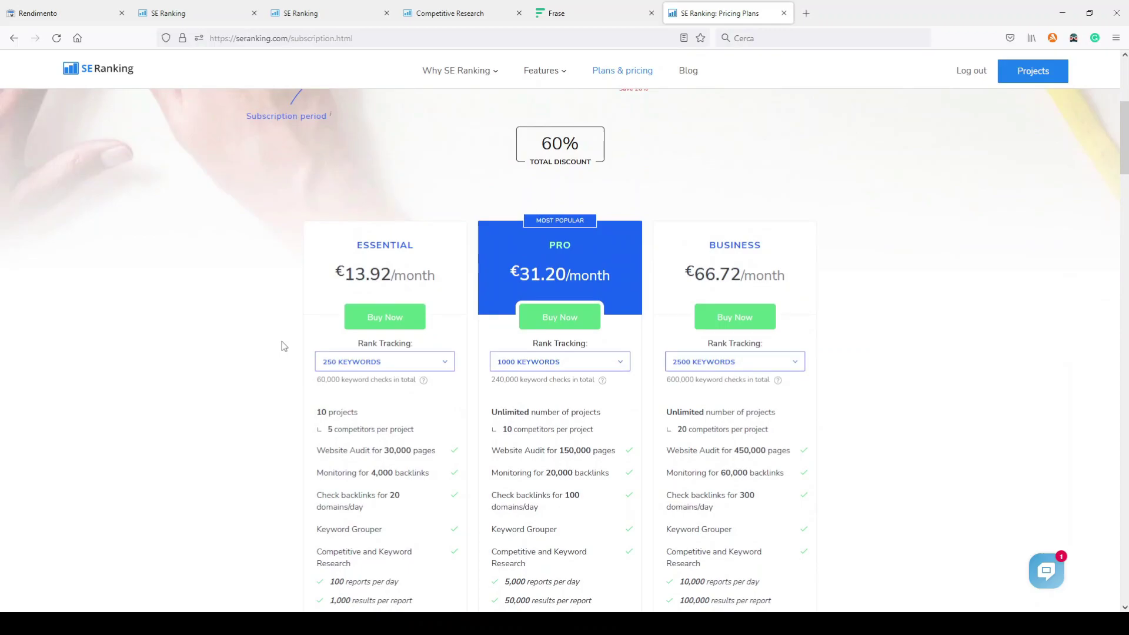
scroll(283, 347, up, 5)
scroll(202, 228, down, 5)
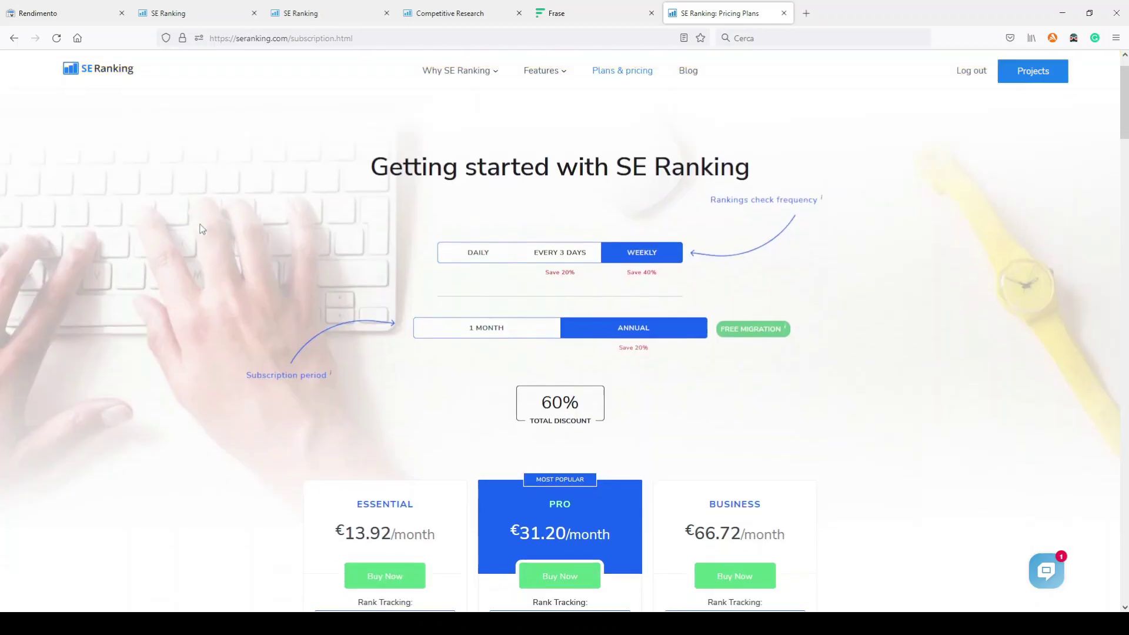